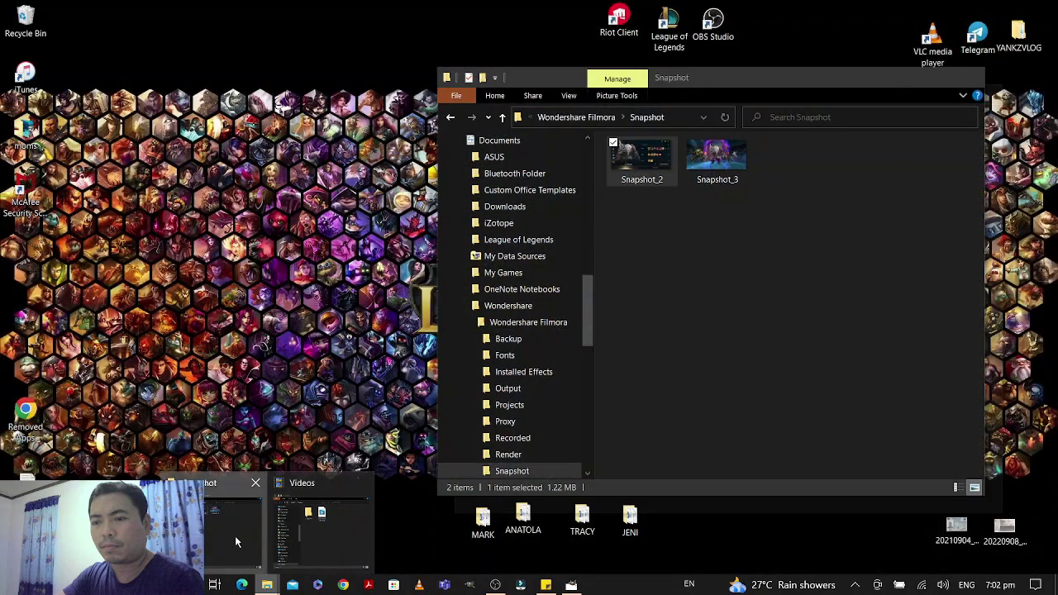
- Add Snapshot_3 from the Snapshot folder to the blank image as a layer and blur it with a Gaussian Blur stronger than the default
click(235, 536)
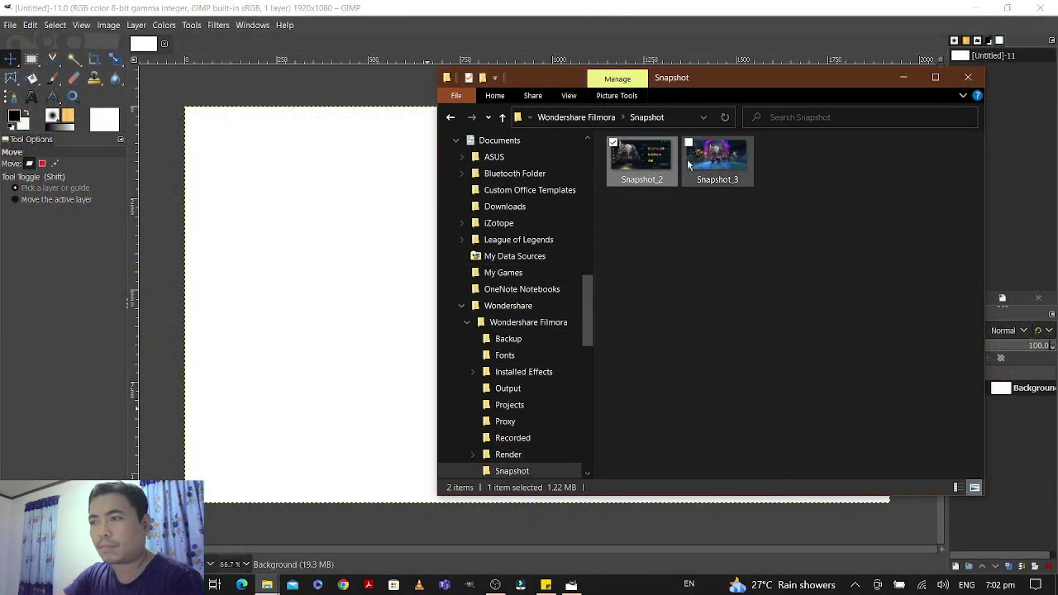
drag(716, 157, 385, 263)
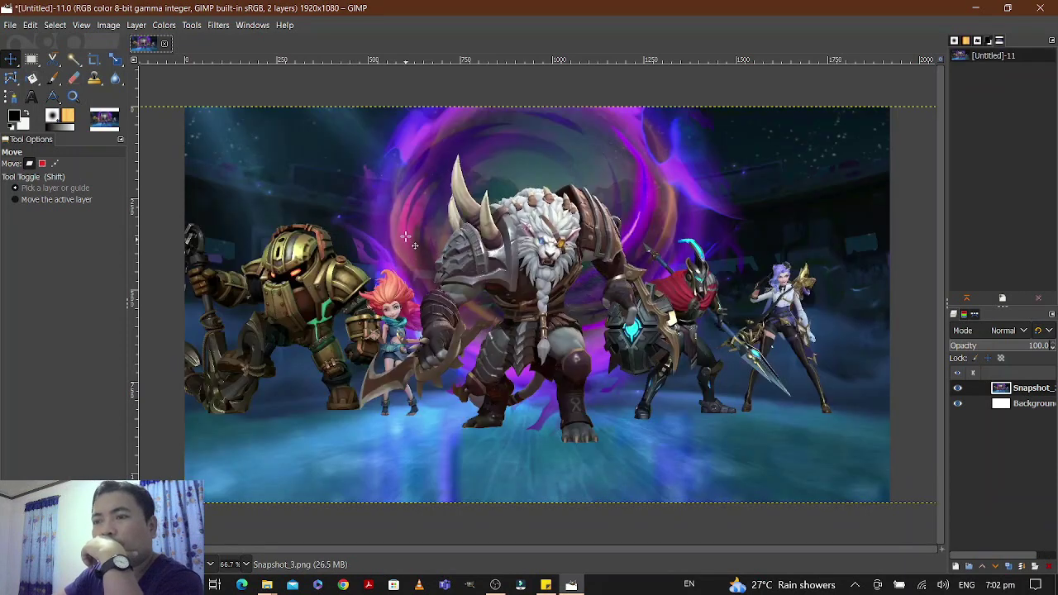
click(134, 60)
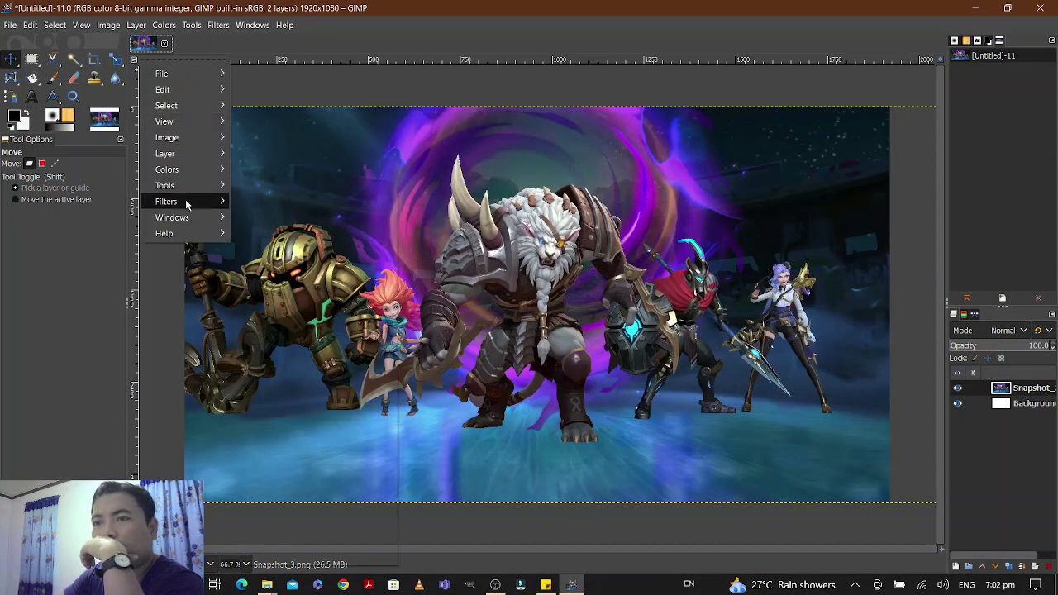
mouse_move(186, 203)
mouse_move(293, 284)
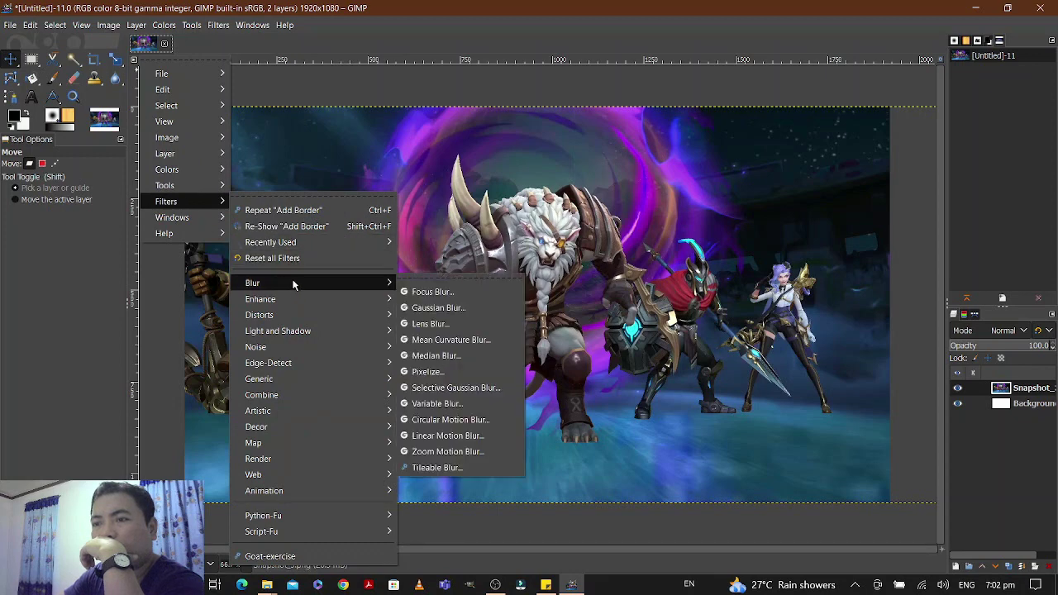
click(430, 311)
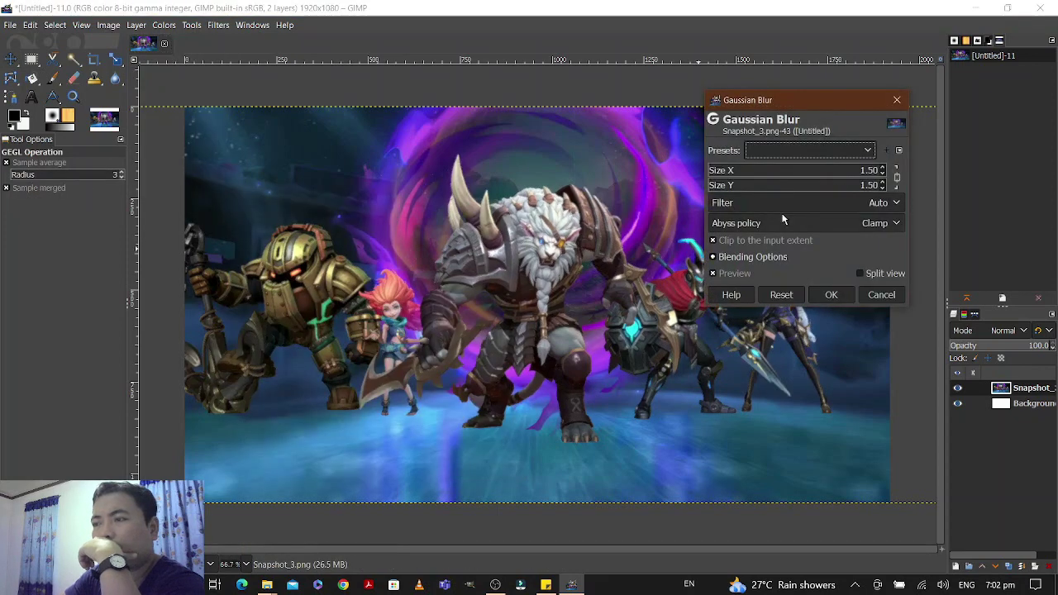
click(886, 169)
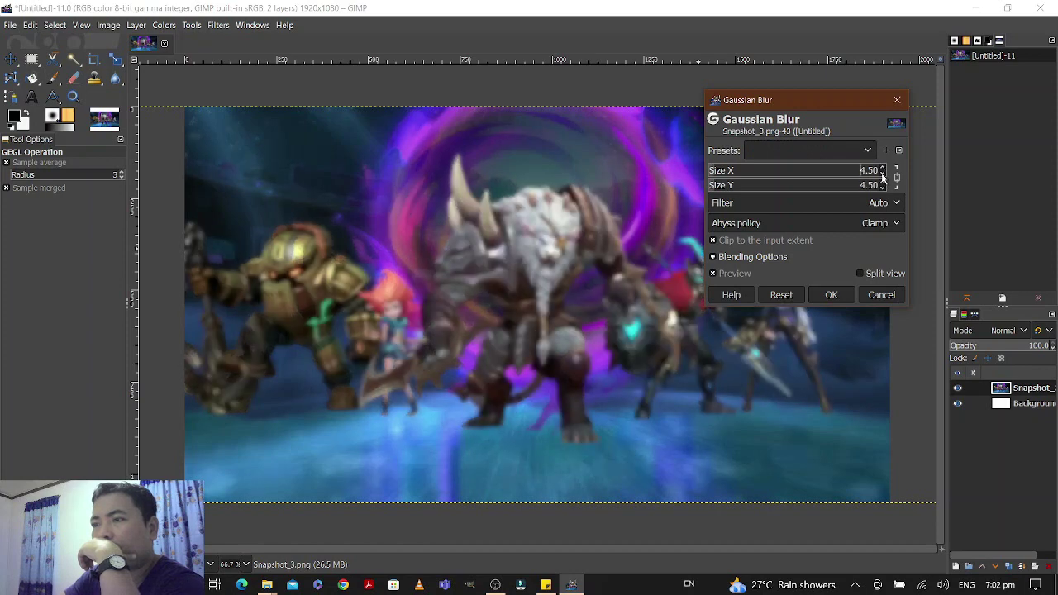
click(883, 174)
click(831, 294)
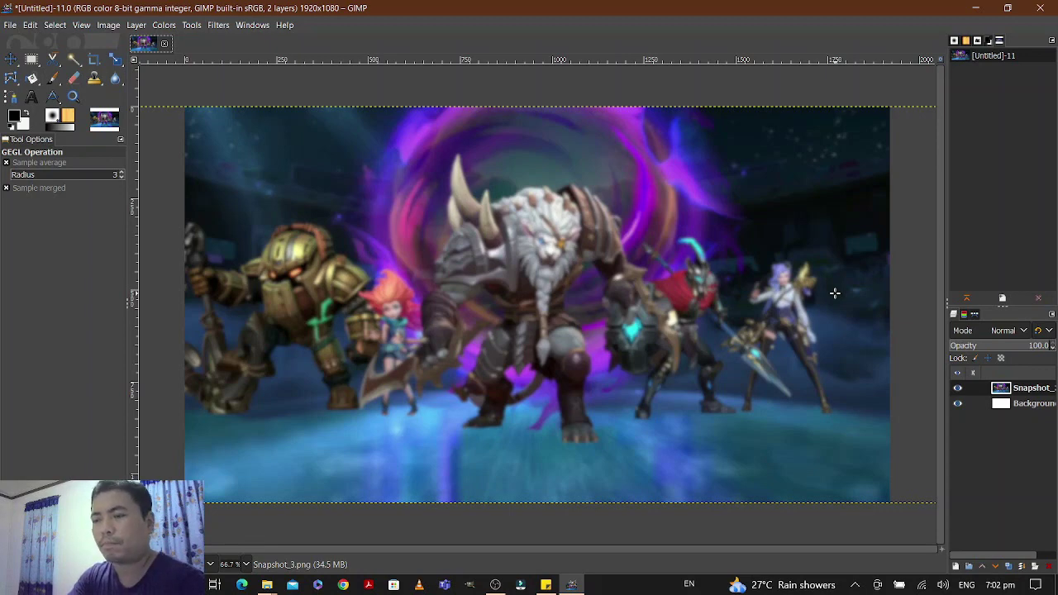
- Create a new 1920 × 1080 px image and add Snapshot_2 from the Snapshot folder to it as a layer
key(ctrl+n)
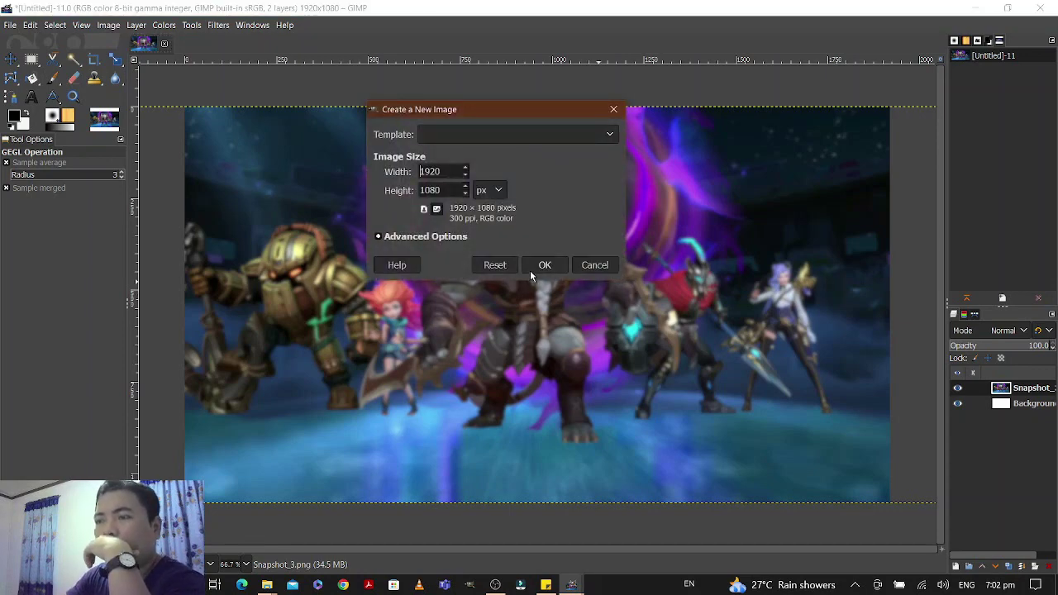
click(534, 266)
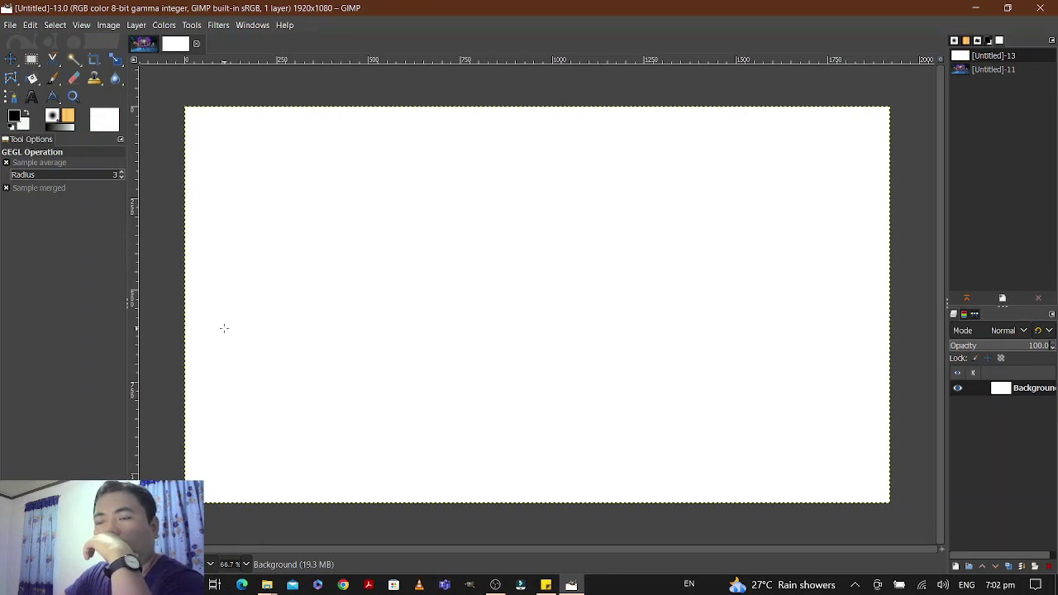
click(495, 585)
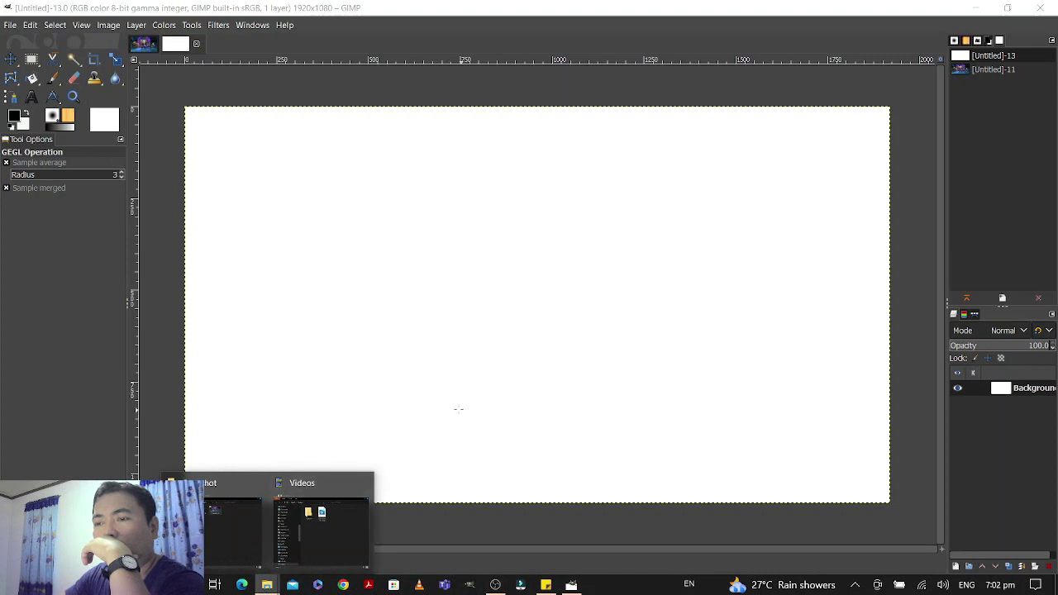
click(341, 486)
click(267, 585)
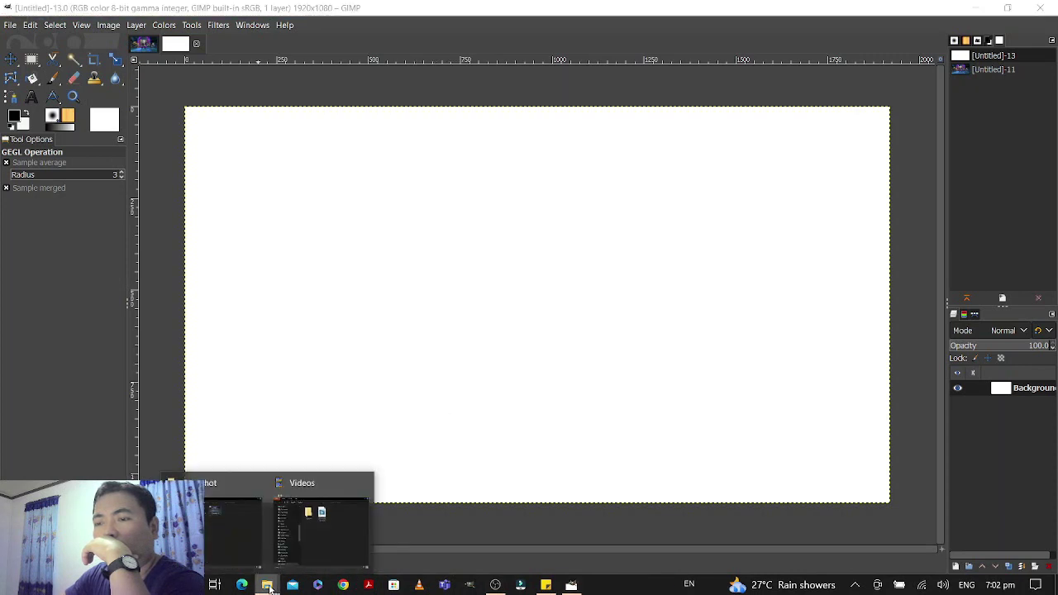
click(256, 527)
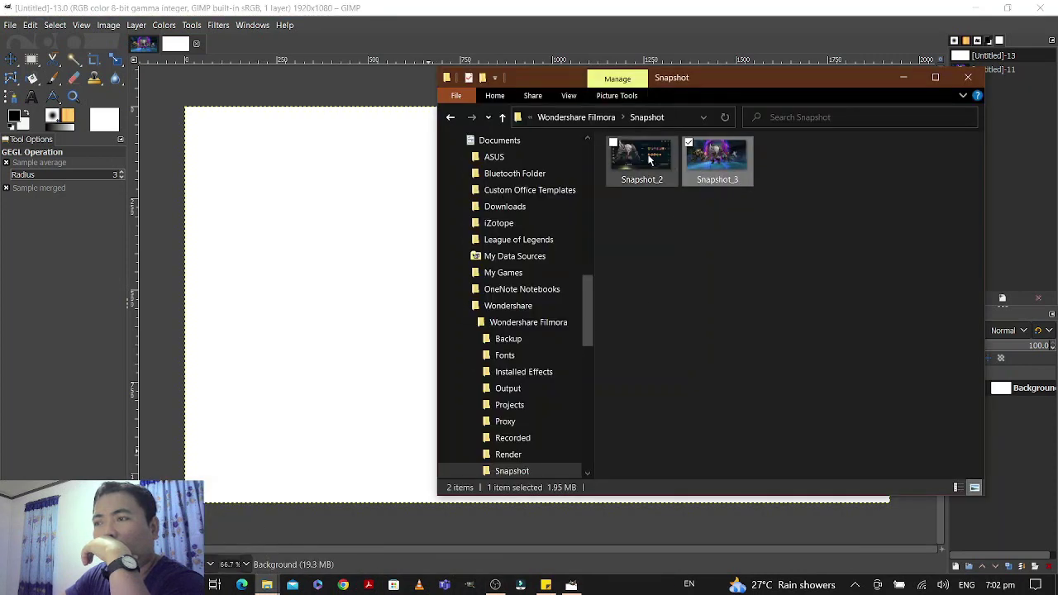
drag(652, 162, 335, 305)
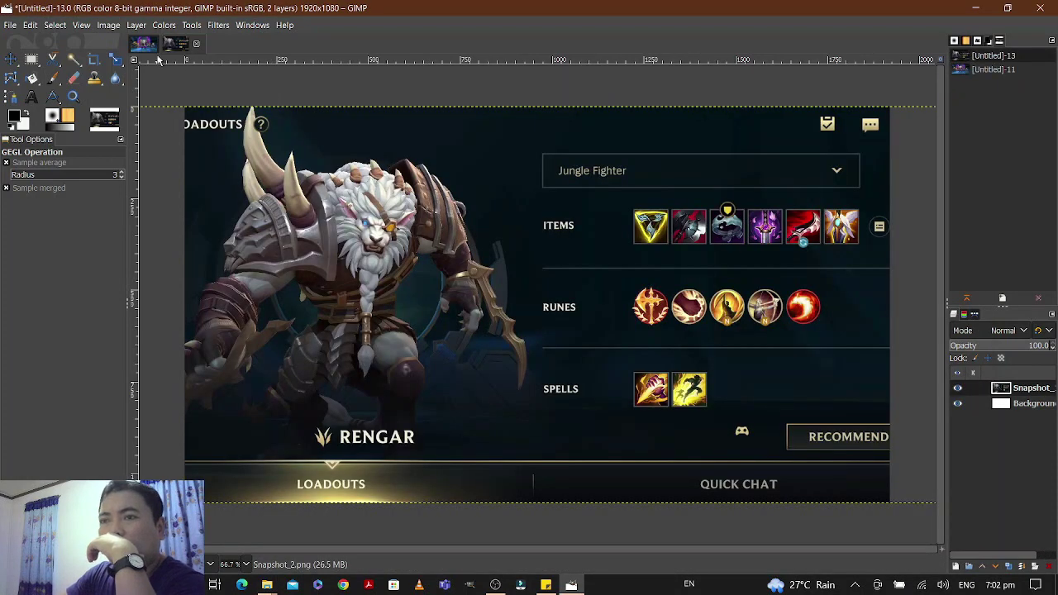
- Return to the blurred Snapshot_3 image and flatten it into a single layer
click(144, 43)
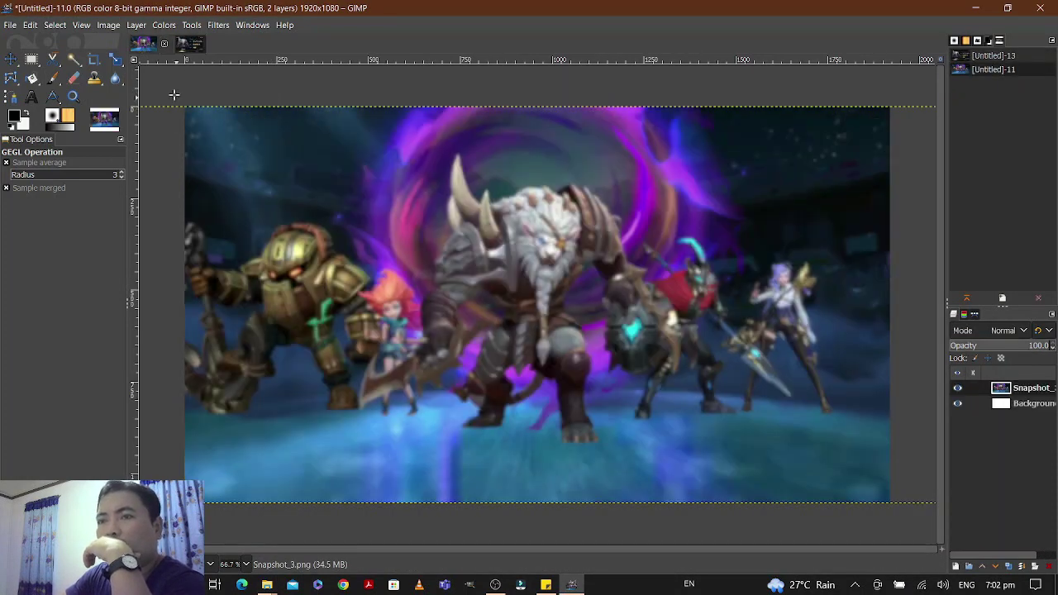
click(105, 27)
click(168, 313)
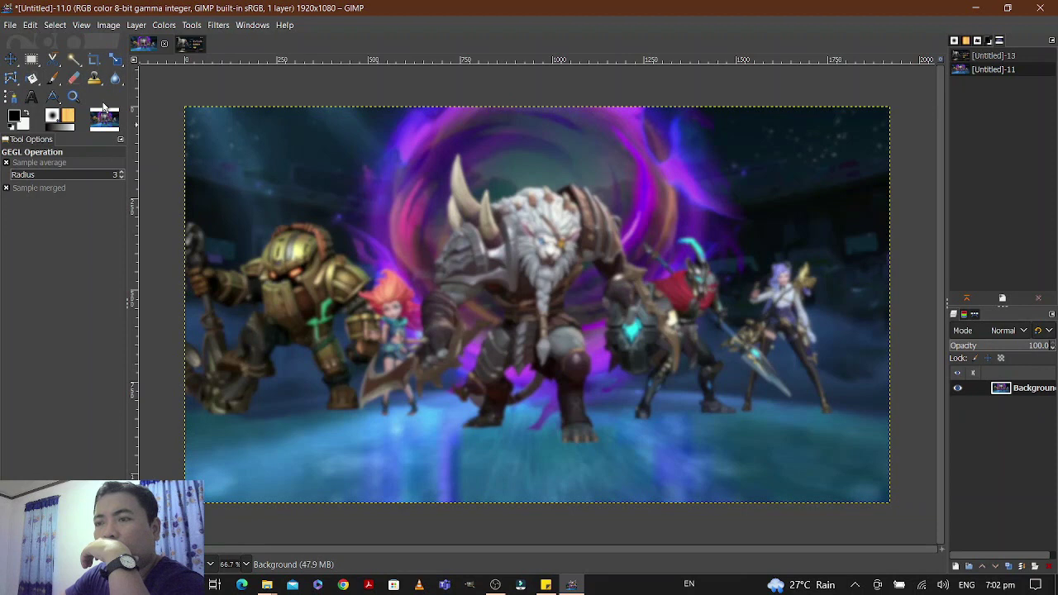
- Add a white border of 12 by 12 px with a delta value of 25 around the blurred image, and flatten the result
click(133, 61)
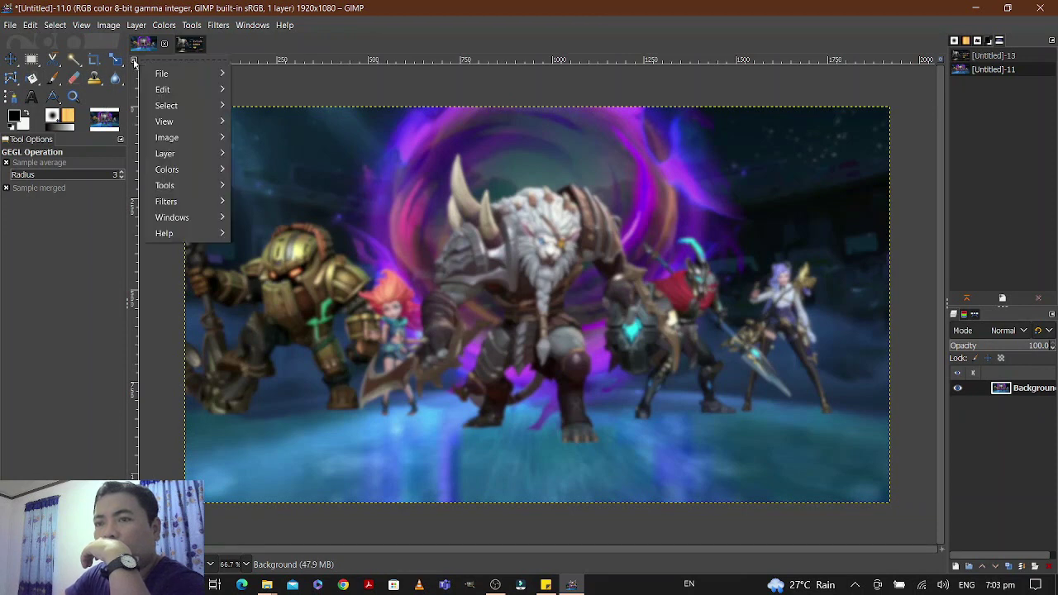
mouse_move(176, 170)
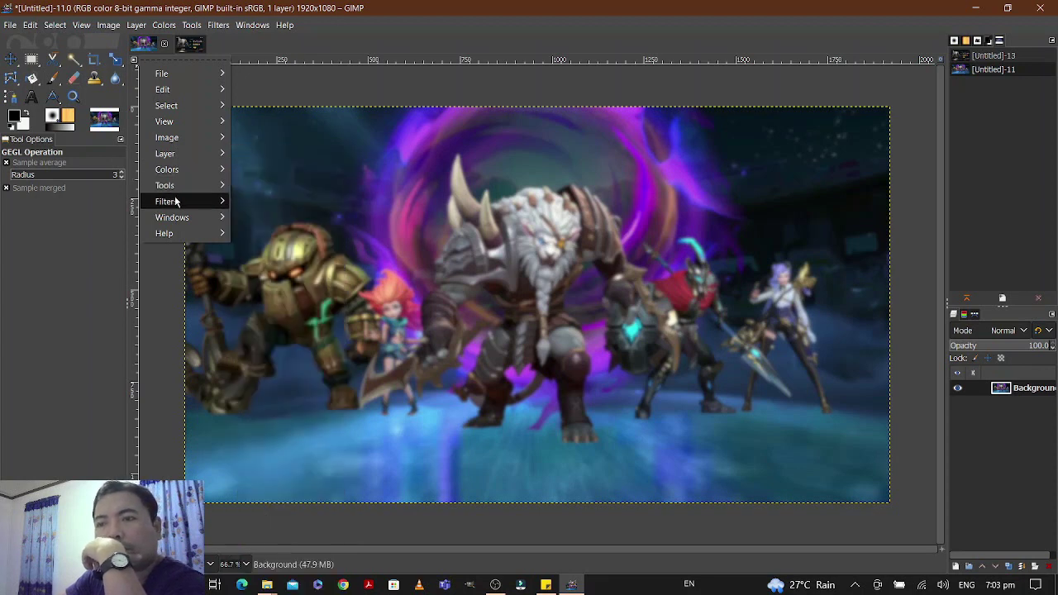
mouse_move(183, 199)
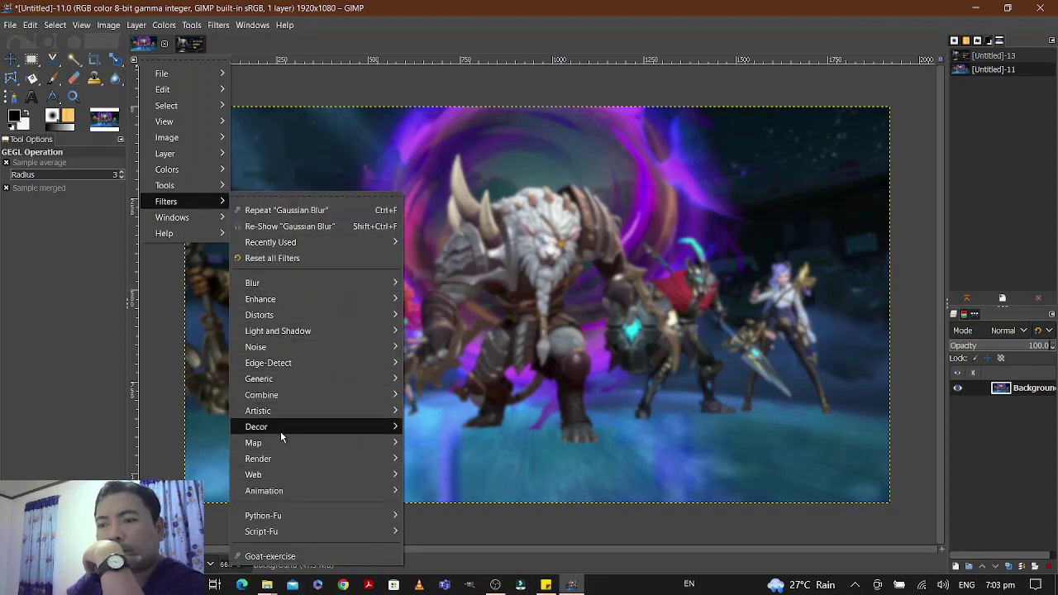
mouse_move(281, 434)
click(442, 451)
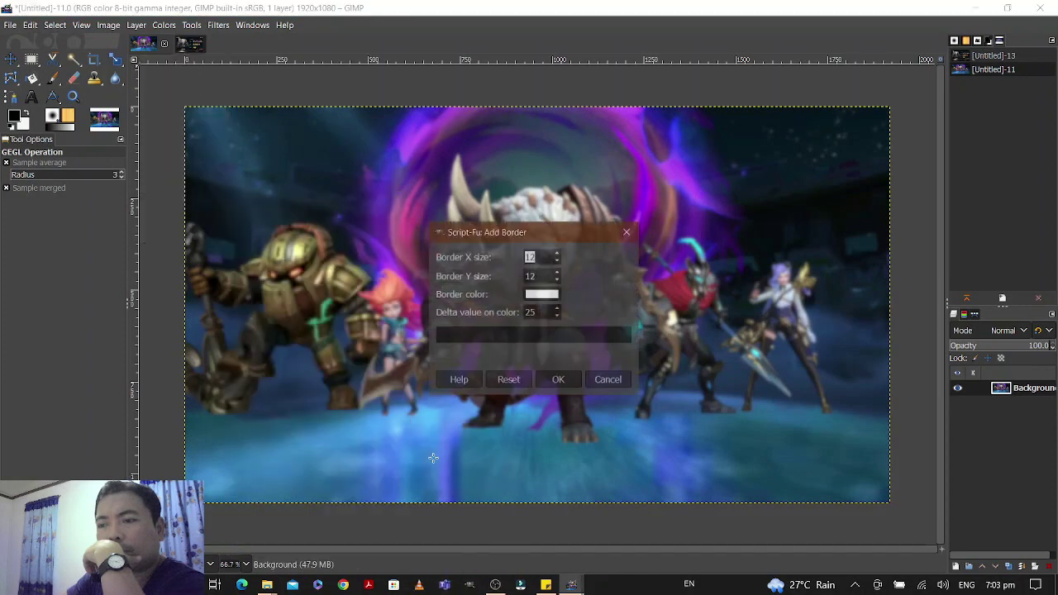
click(546, 379)
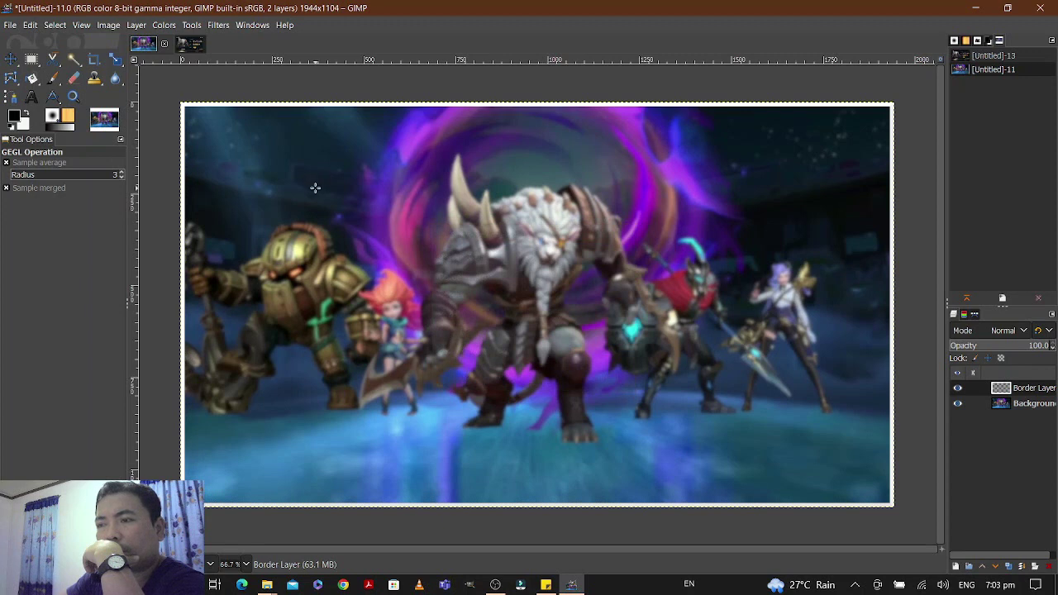
click(109, 25)
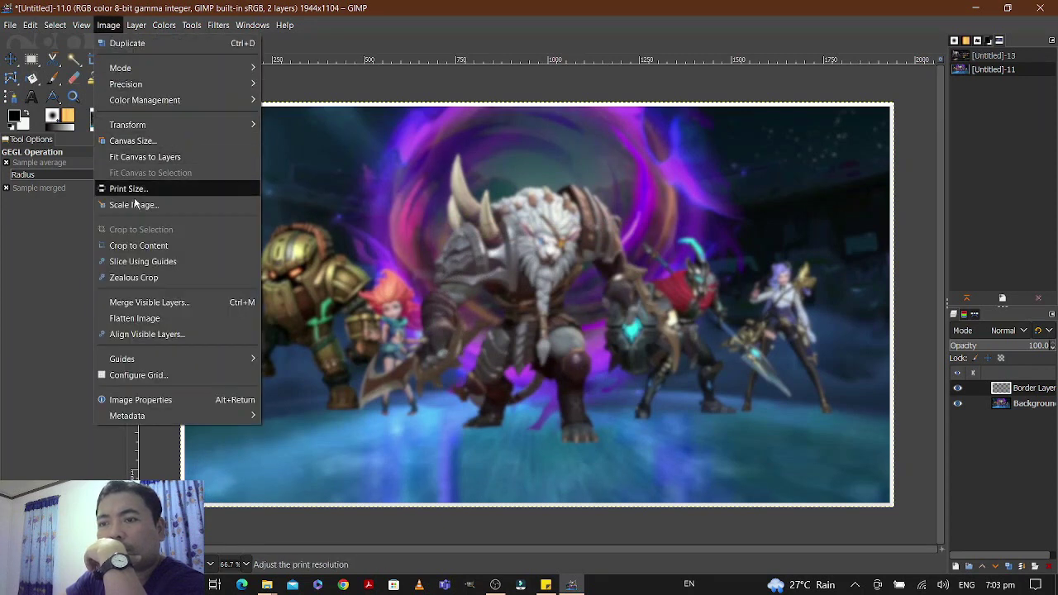
click(136, 319)
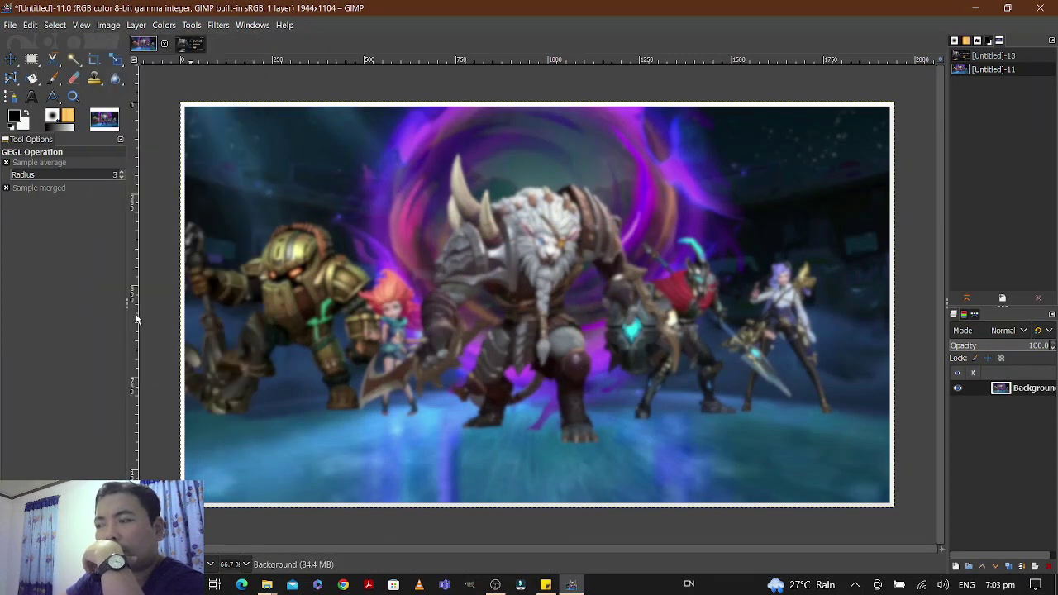
- Scale the bordered image to 1268 × 720 px with a resolution of 200 pixels/in
click(108, 25)
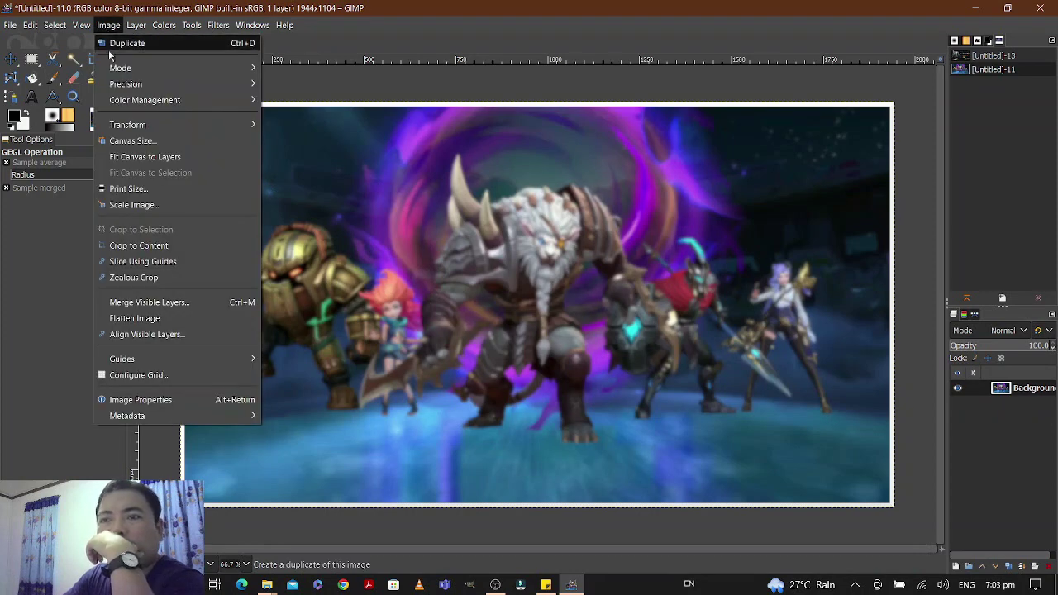
click(134, 205)
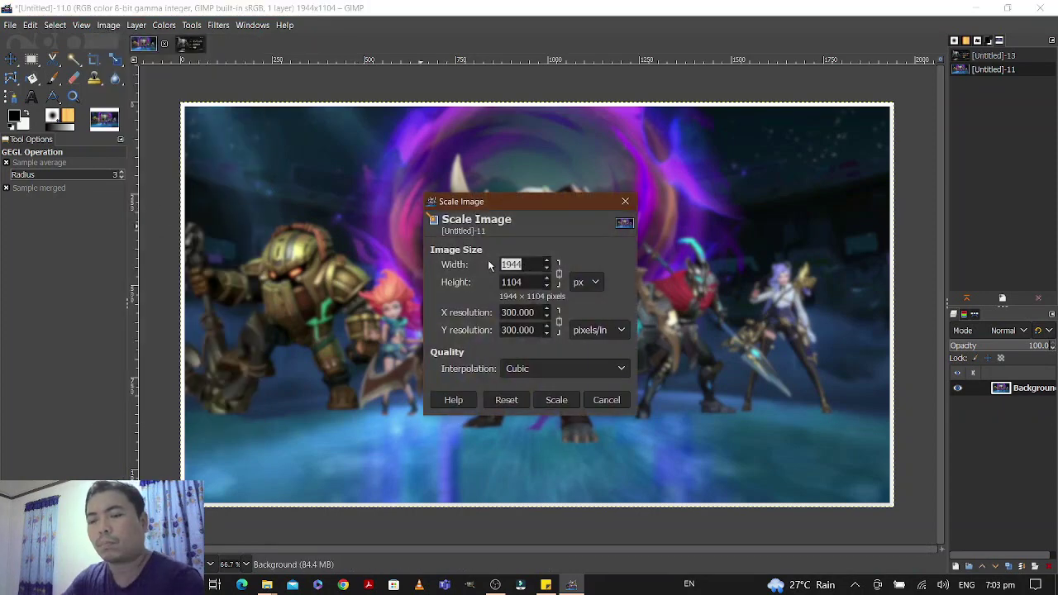
key(Tab)
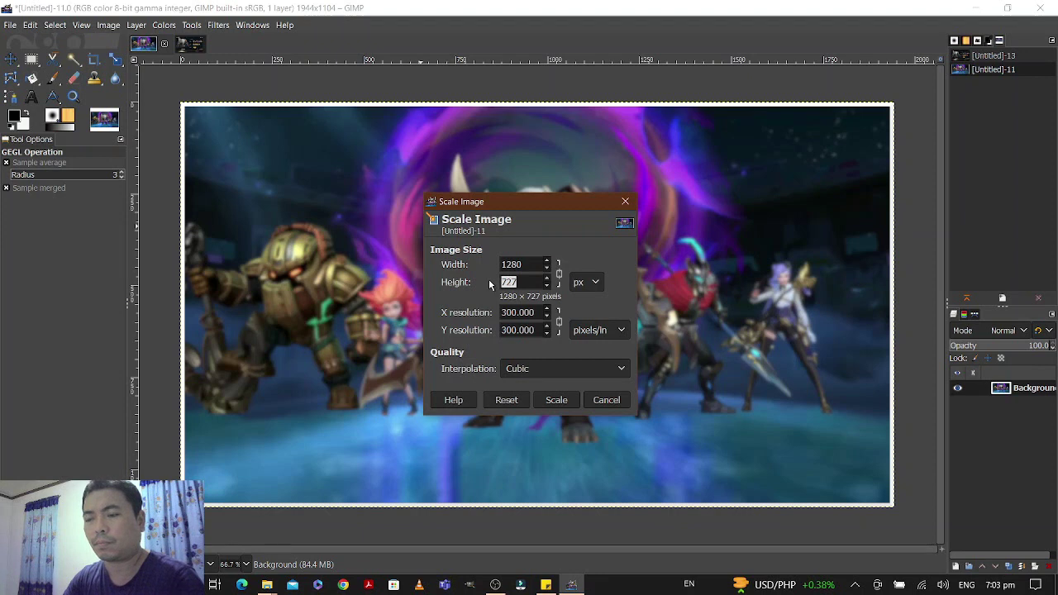
text(720)
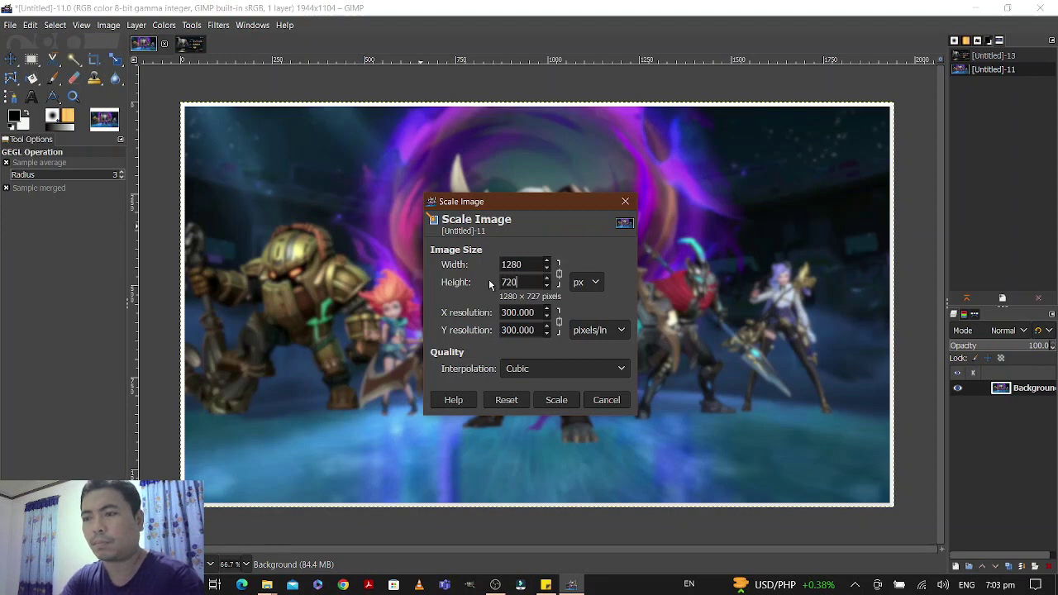
key(Tab)
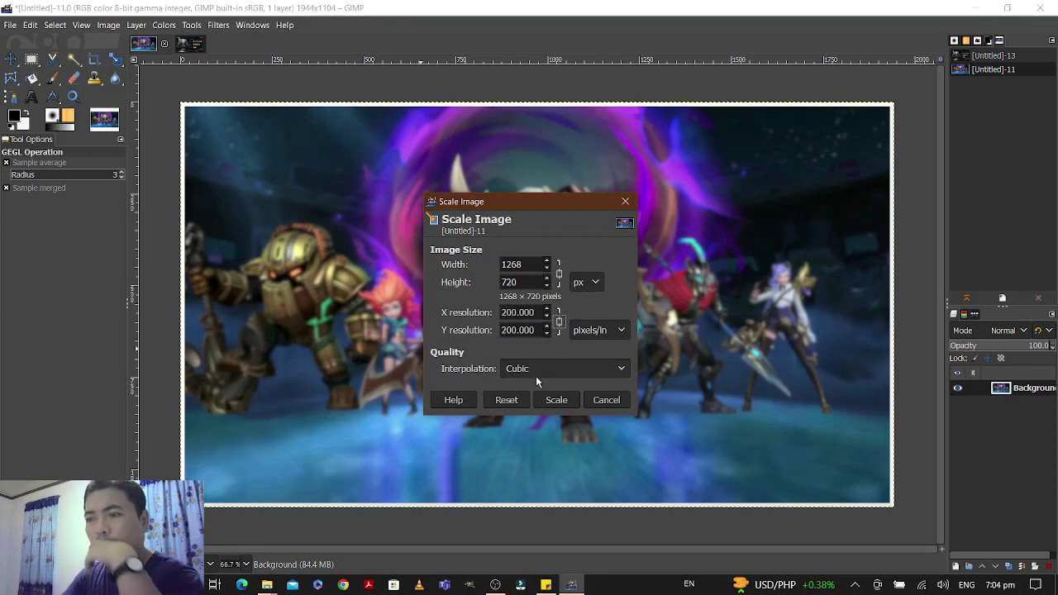
click(560, 401)
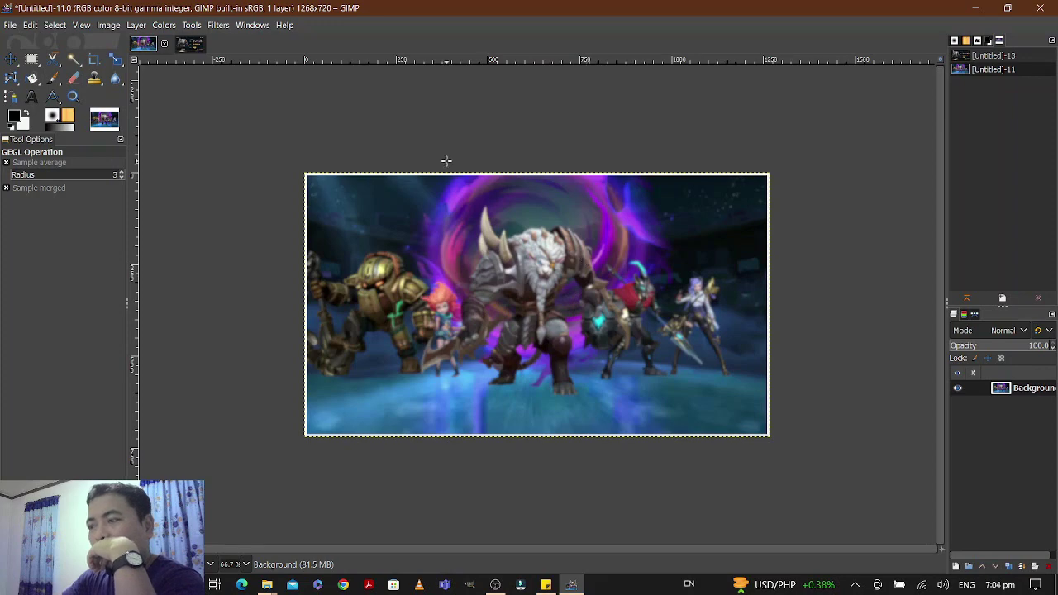
- In the Snapshot_2 image, trace Rengar's upper outline with Scissors Select from the large horn across the back to the blade tip
click(185, 46)
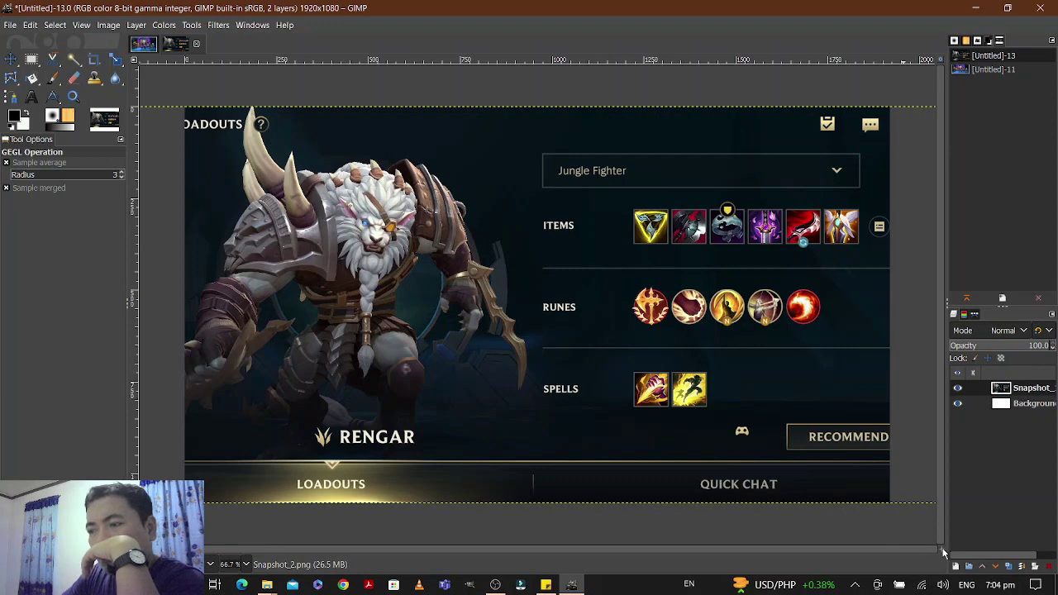
drag(943, 550, 882, 510)
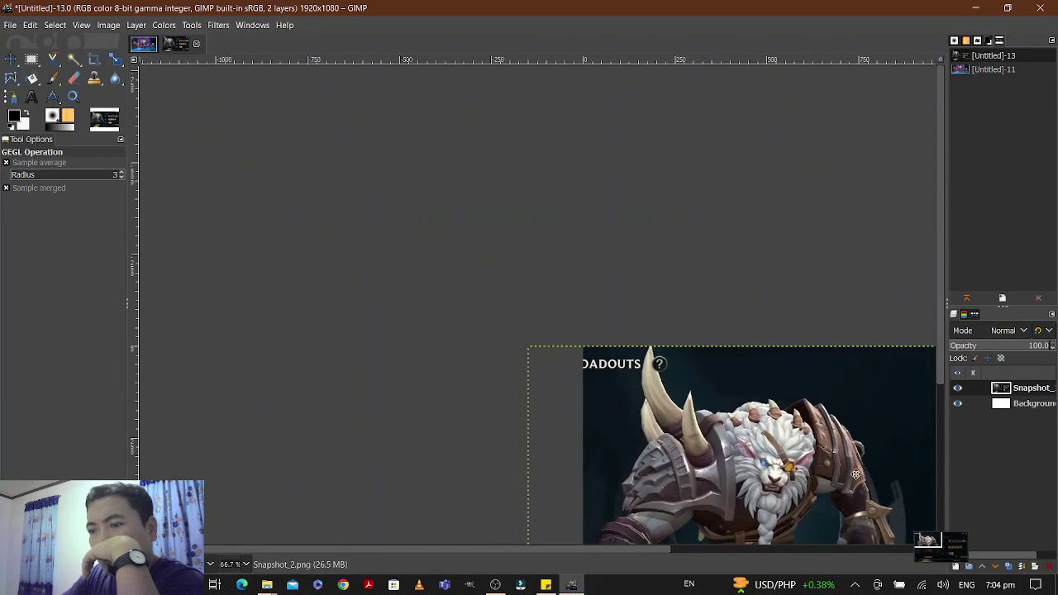
drag(856, 474, 856, 474)
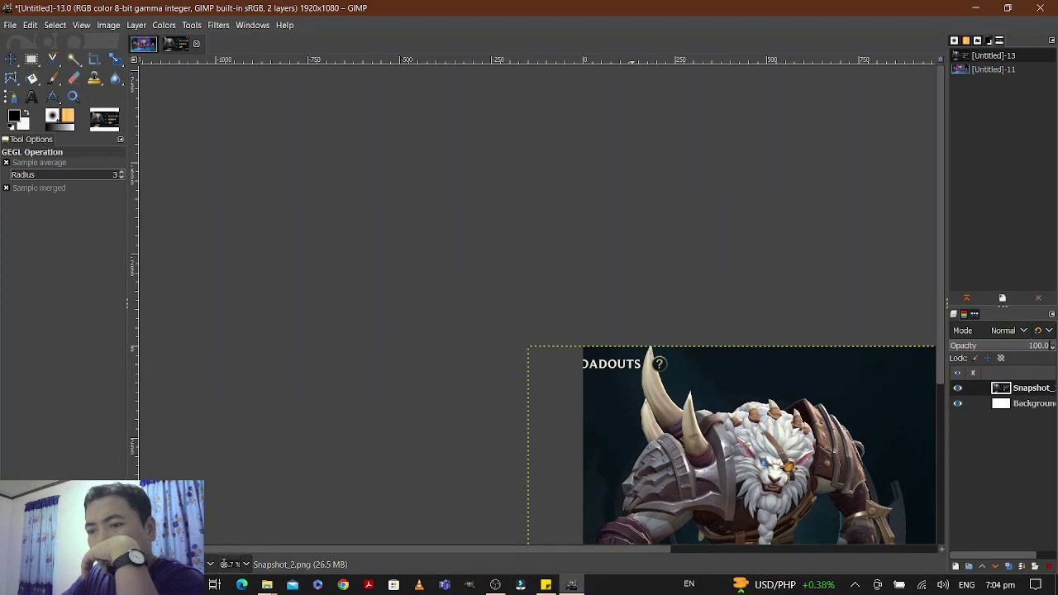
click(245, 565)
click(240, 483)
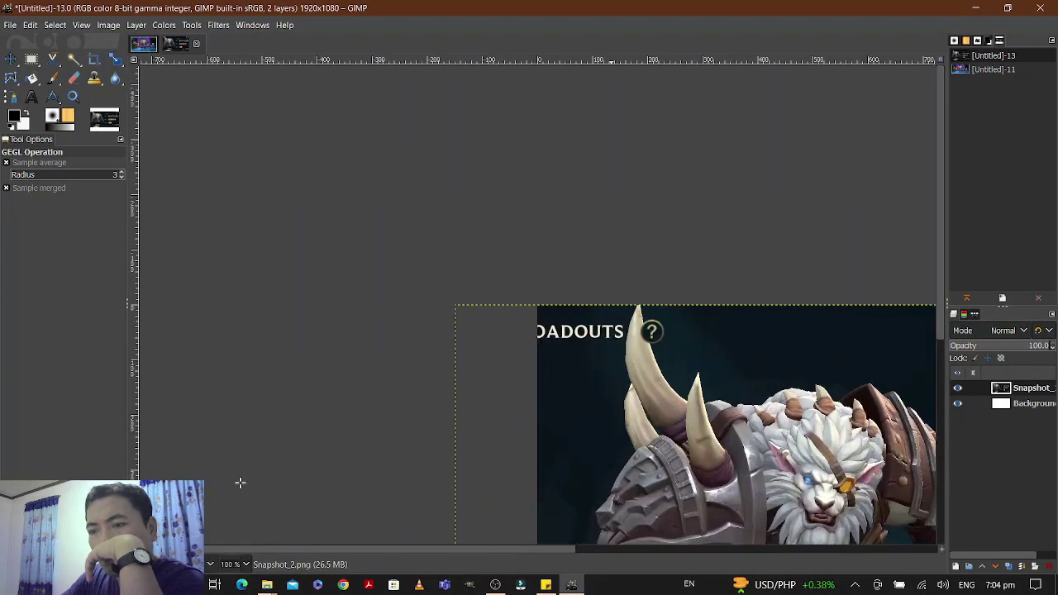
mouse_move(463, 549)
mouse_down()
mouse_move(548, 548)
mouse_move(459, 549)
mouse_up()
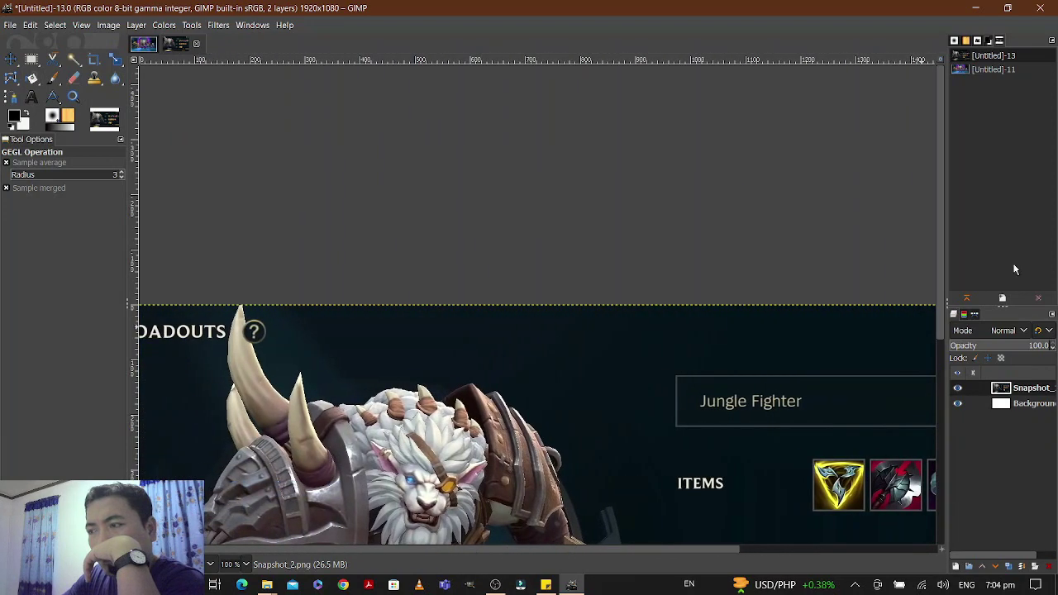
drag(937, 271, 939, 307)
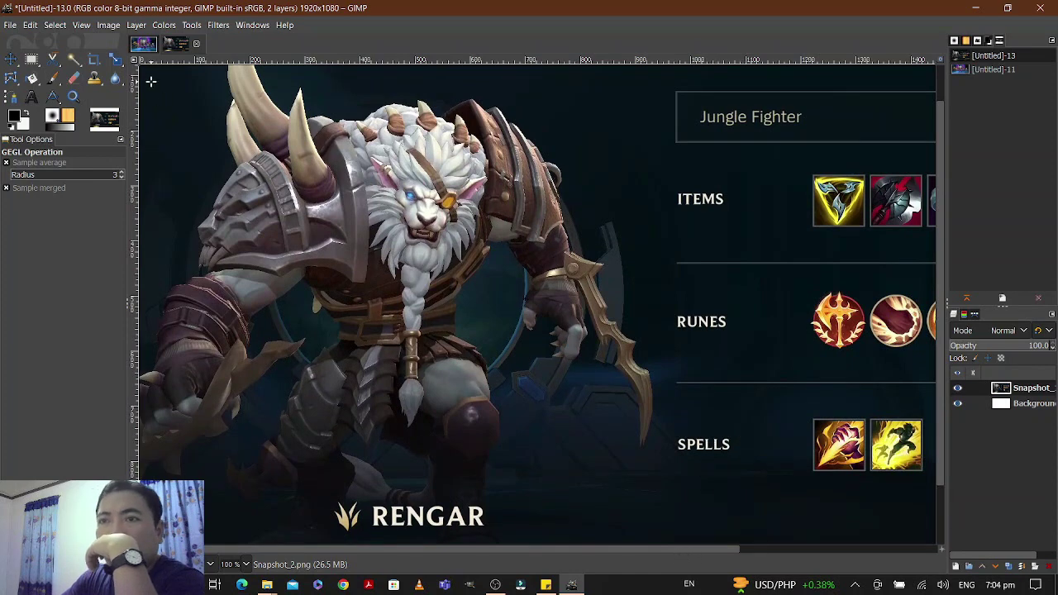
click(54, 61)
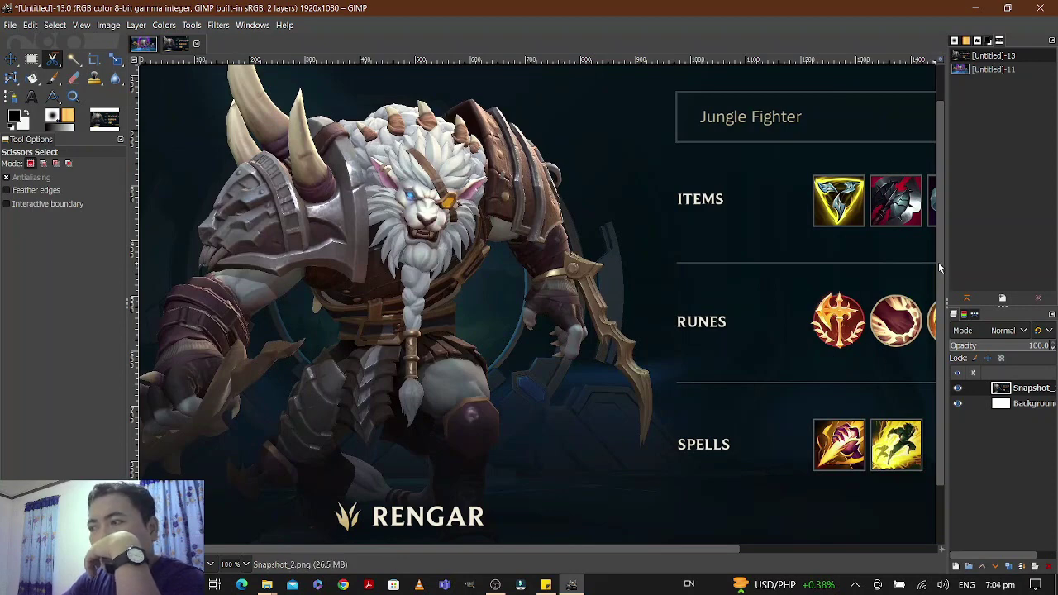
scroll(938, 262, up, 2)
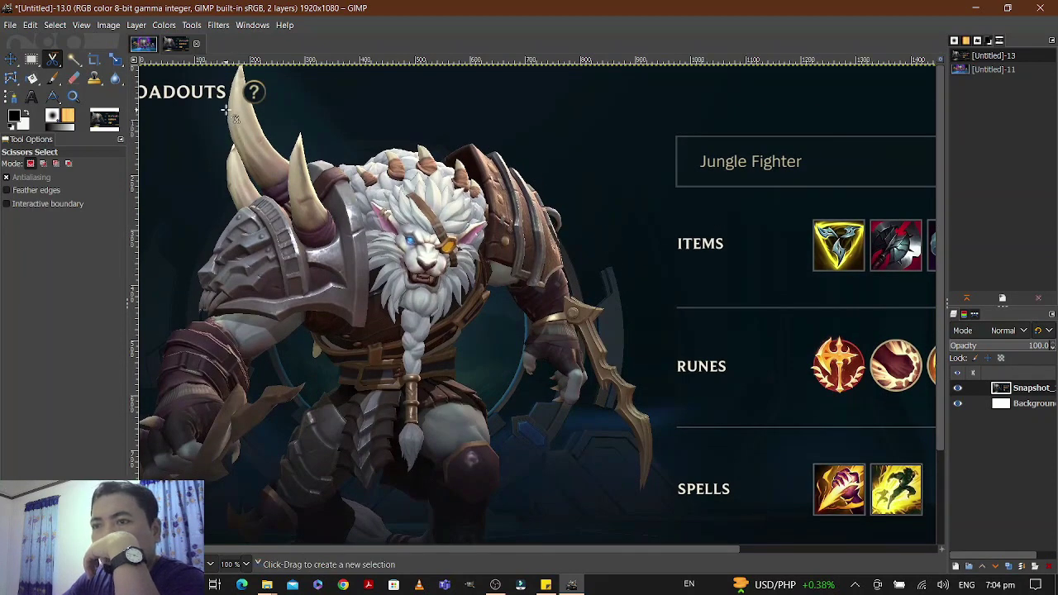
click(255, 109)
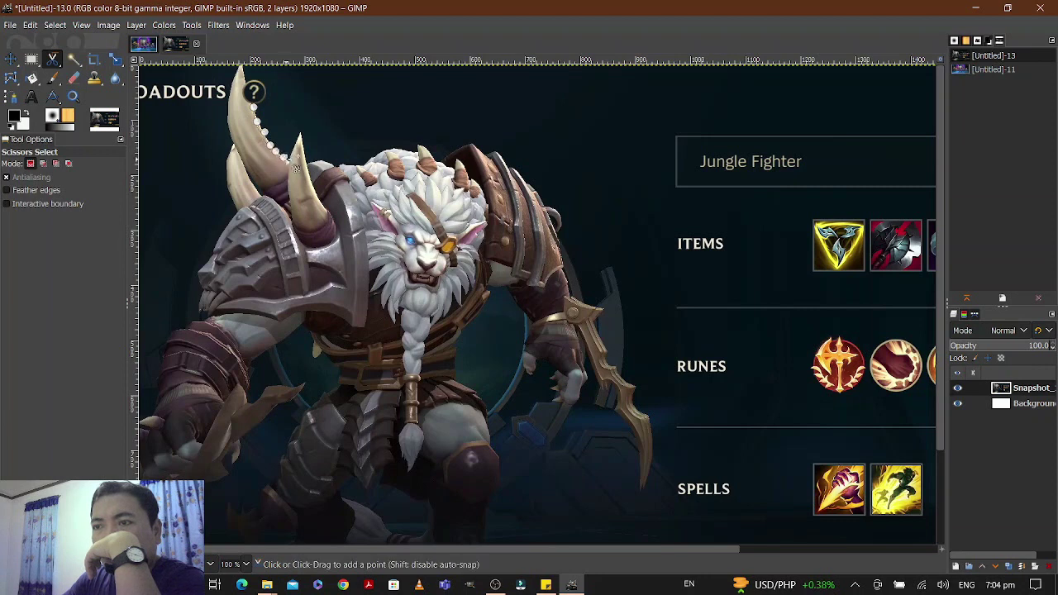
drag(296, 168, 641, 492)
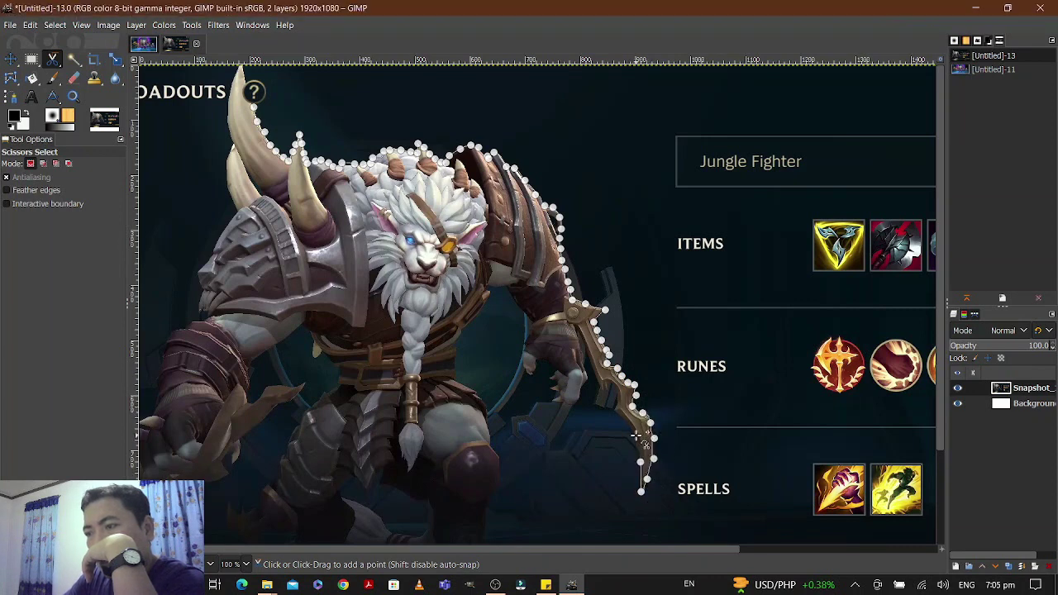
- Continue the outline around Rengar's hands, legs and armoured shoulder, close it at the horn, and convert it to a selection
drag(616, 415, 488, 539)
drag(285, 542, 236, 445)
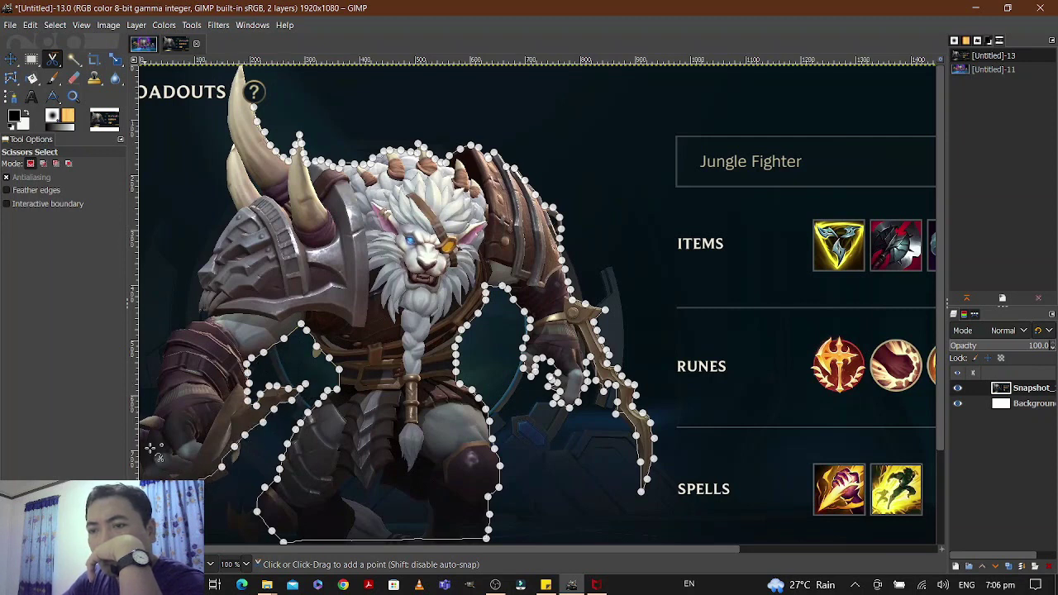
drag(151, 449, 228, 157)
click(257, 116)
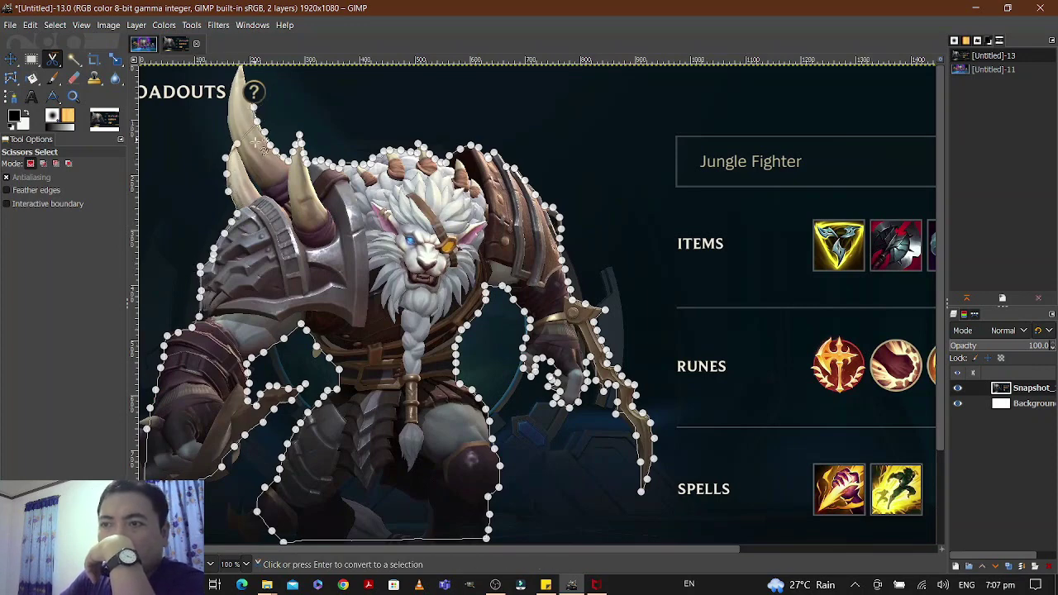
key(Return)
- Copy the selected Rengar figure and paste it into the blurred, bordered image as a new layer
key(p)
key(ctrl+c)
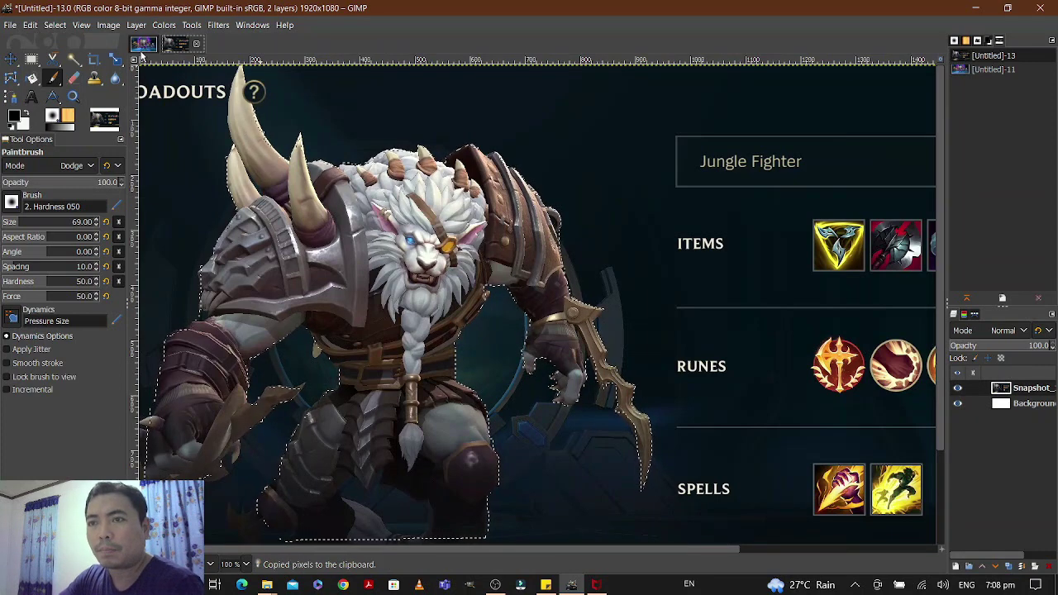
click(143, 44)
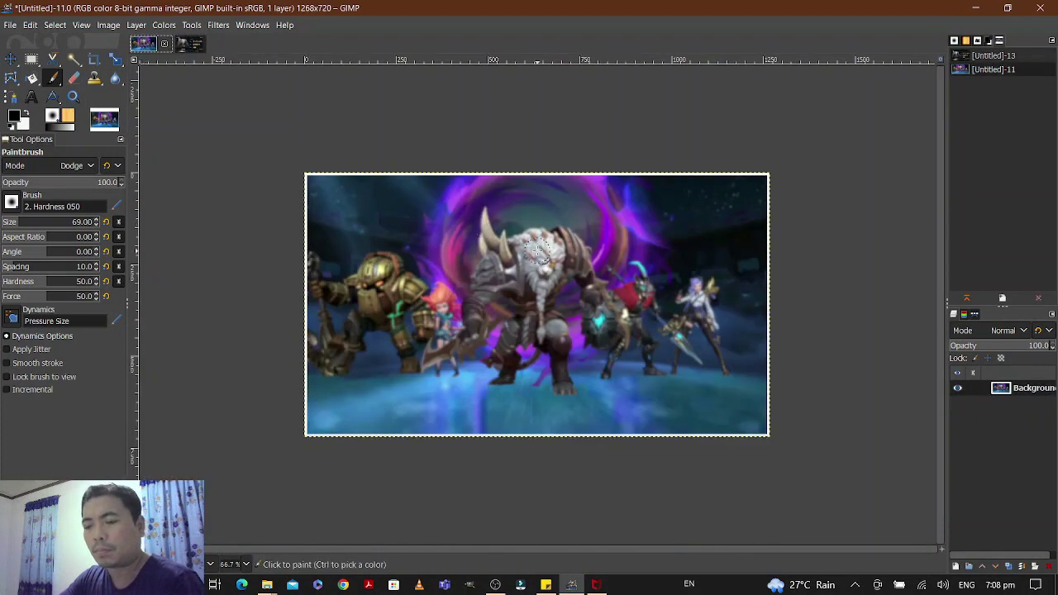
key(ctrl+v)
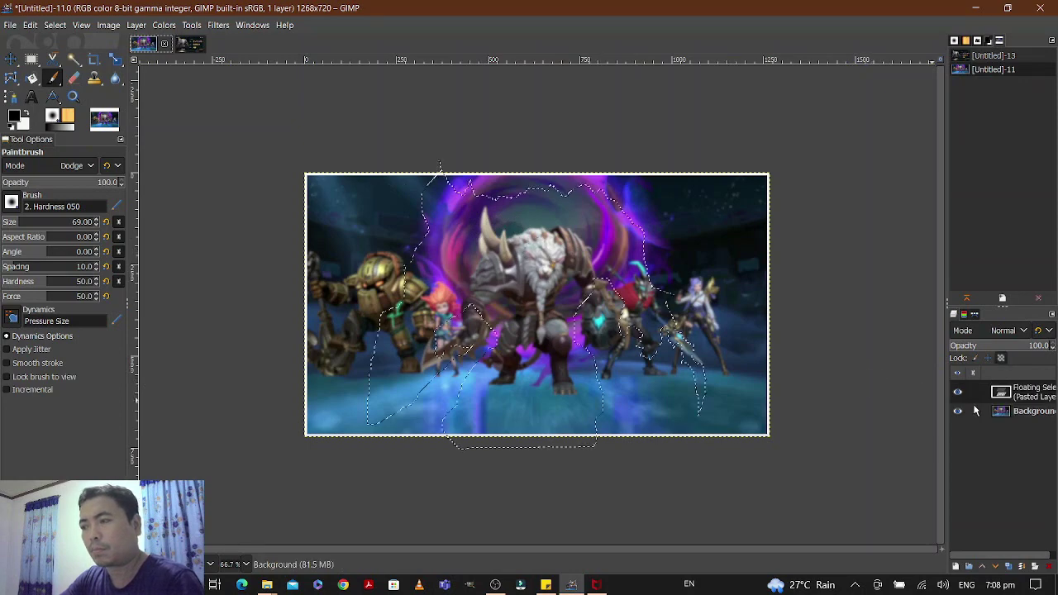
right_click(1029, 395)
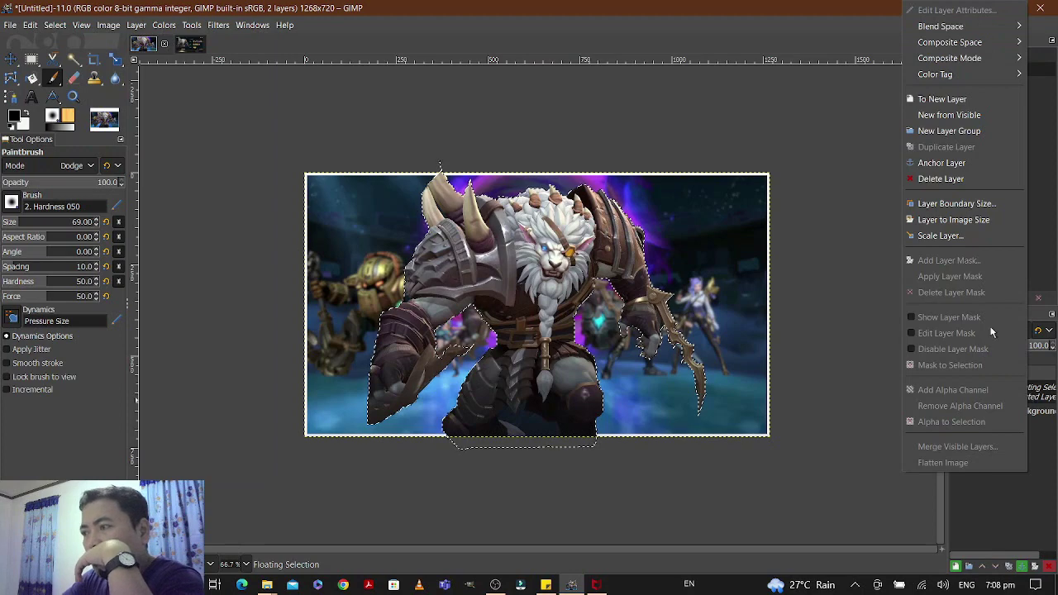
click(943, 100)
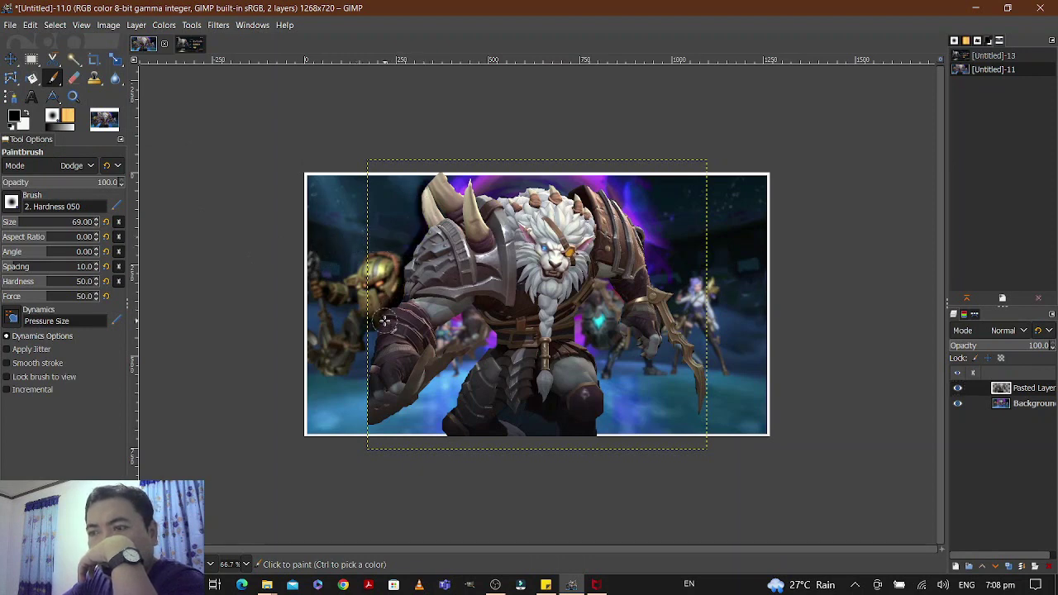
- Paint a soft black shadow around Rengar's outline on the pasted layer with a size 69 Hardness 050 brush in Dodge mode
mouse_move(444, 370)
mouse_down()
mouse_move(445, 324)
mouse_move(476, 319)
mouse_move(496, 350)
mouse_up()
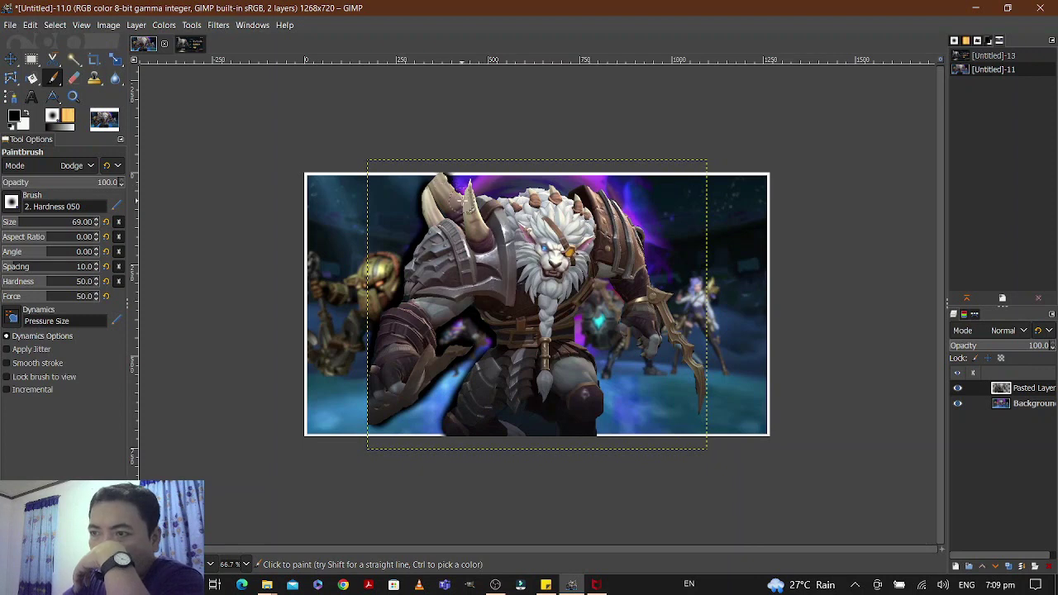
mouse_move(455, 190)
mouse_down()
mouse_move(598, 192)
mouse_move(654, 287)
mouse_move(672, 294)
mouse_move(694, 347)
mouse_move(701, 417)
mouse_move(696, 373)
mouse_move(667, 332)
mouse_move(641, 359)
mouse_move(603, 283)
mouse_move(575, 325)
mouse_move(595, 411)
mouse_move(605, 378)
mouse_move(585, 444)
mouse_up()
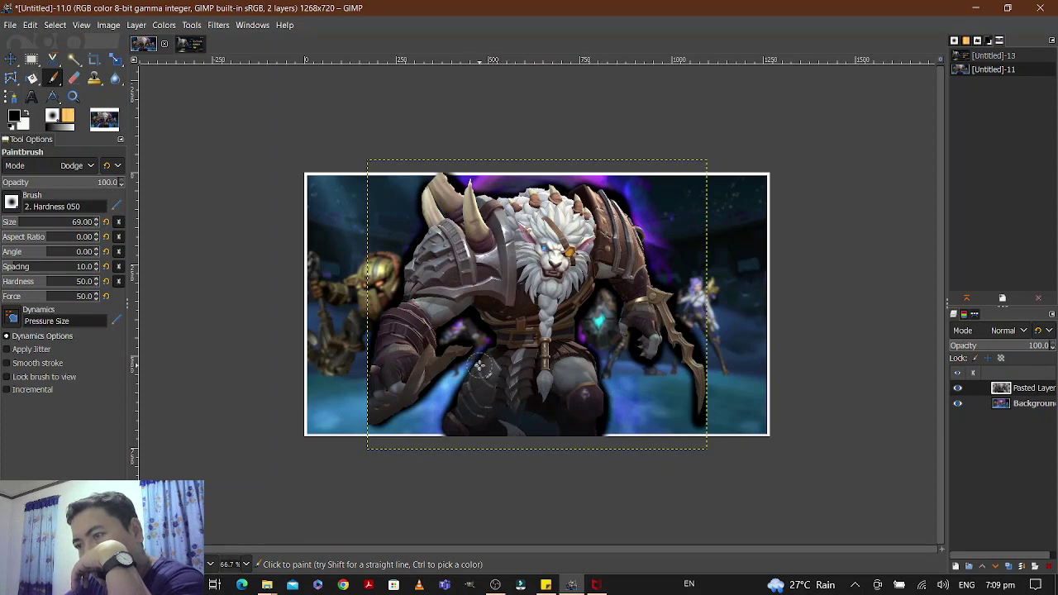
key(m)
- Create a new 1268 × 720 px image and add Snapshot_2 from the Snapshot folder to it as a layer
key(ctrl+n)
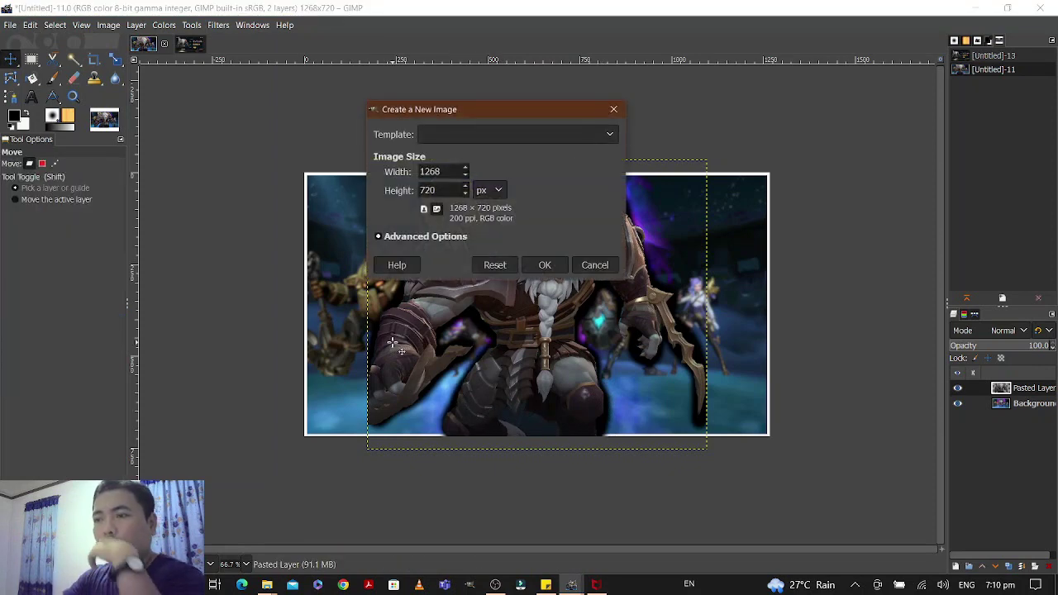
click(552, 267)
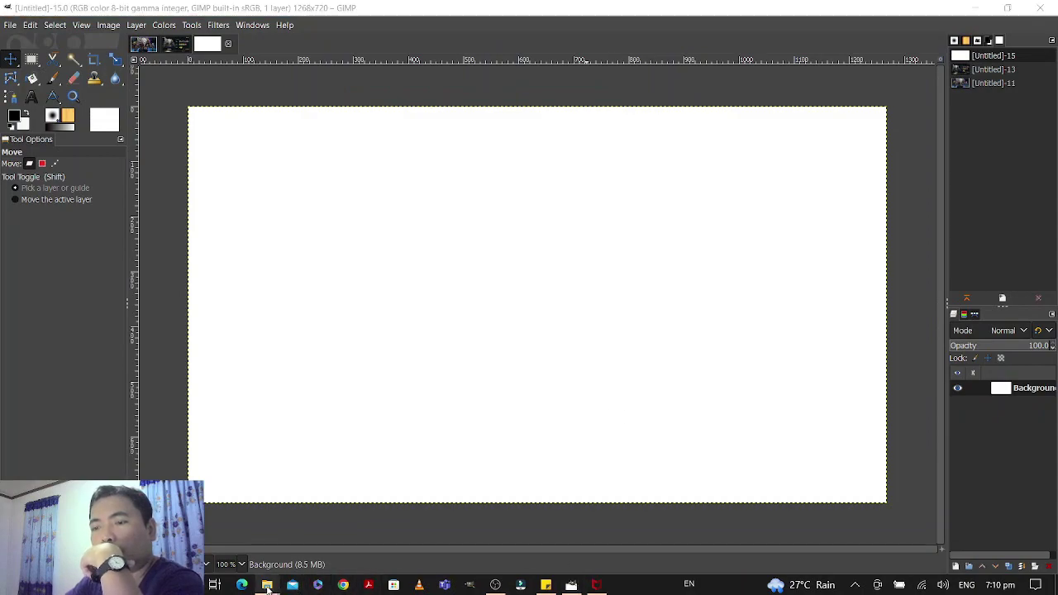
mouse_move(267, 587)
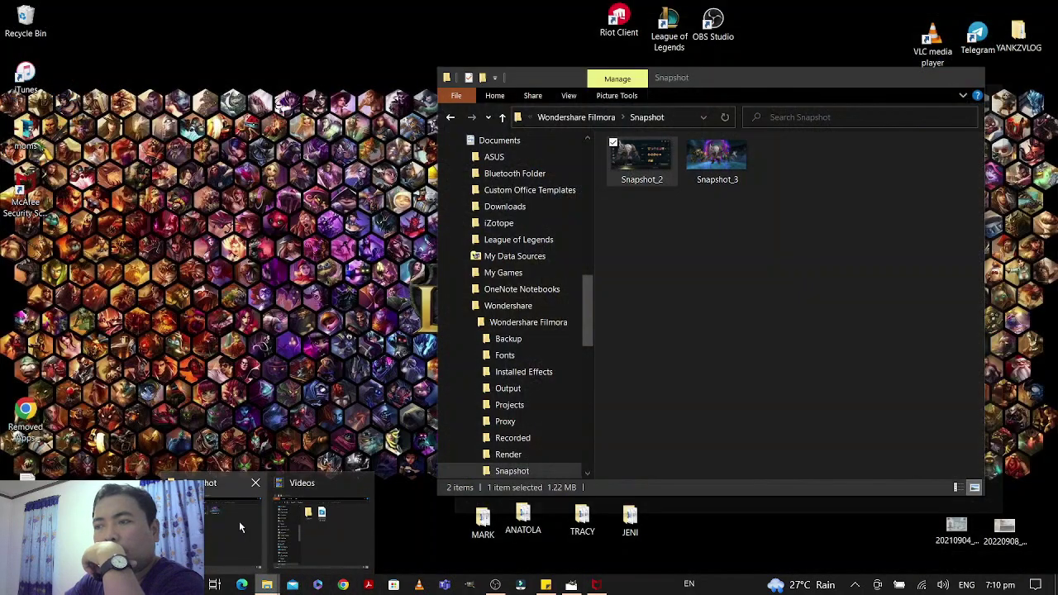
click(239, 521)
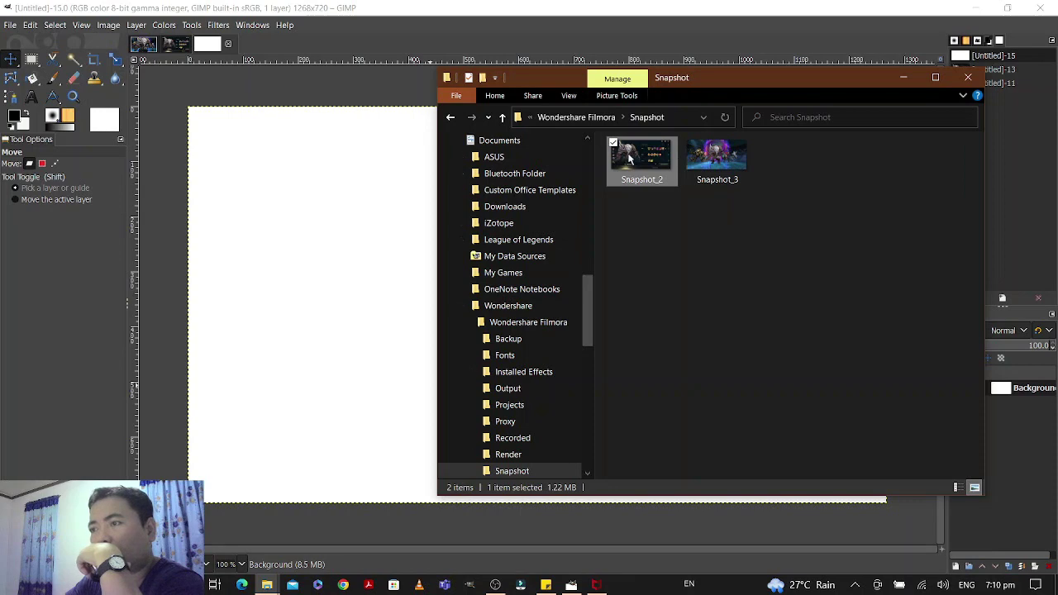
drag(628, 157, 382, 300)
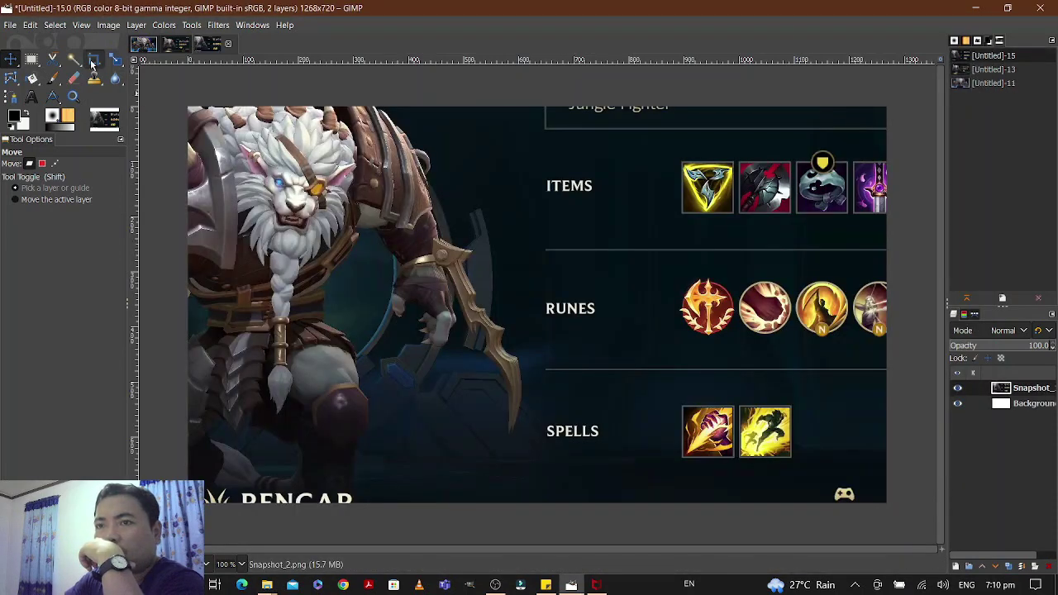
- Crop the Snapshot_2 layer to the two spell icons, about 217 × 116 px, and crop the whole image to its content
click(93, 61)
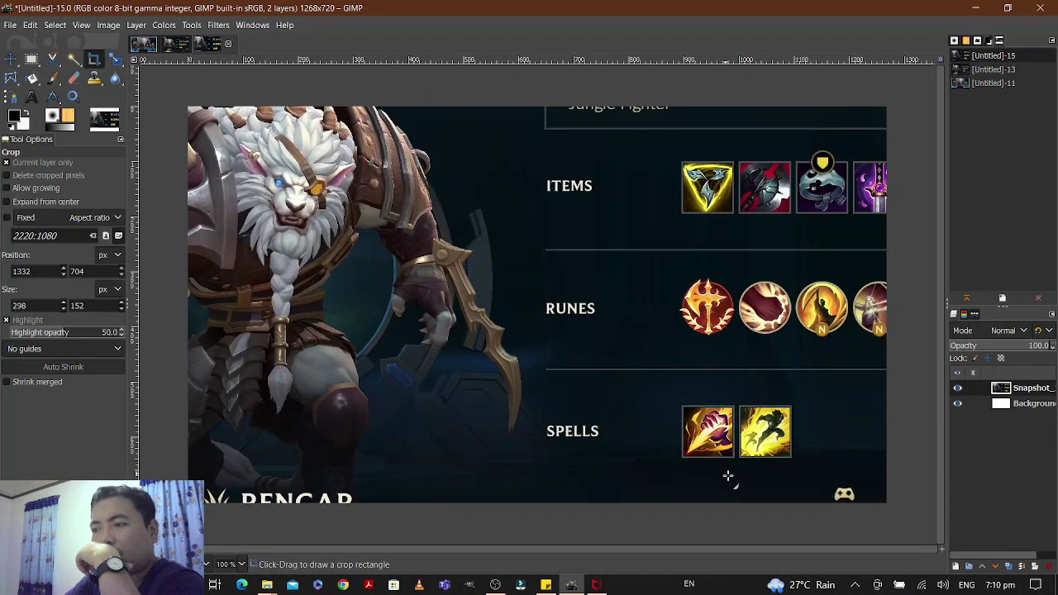
drag(666, 396, 805, 467)
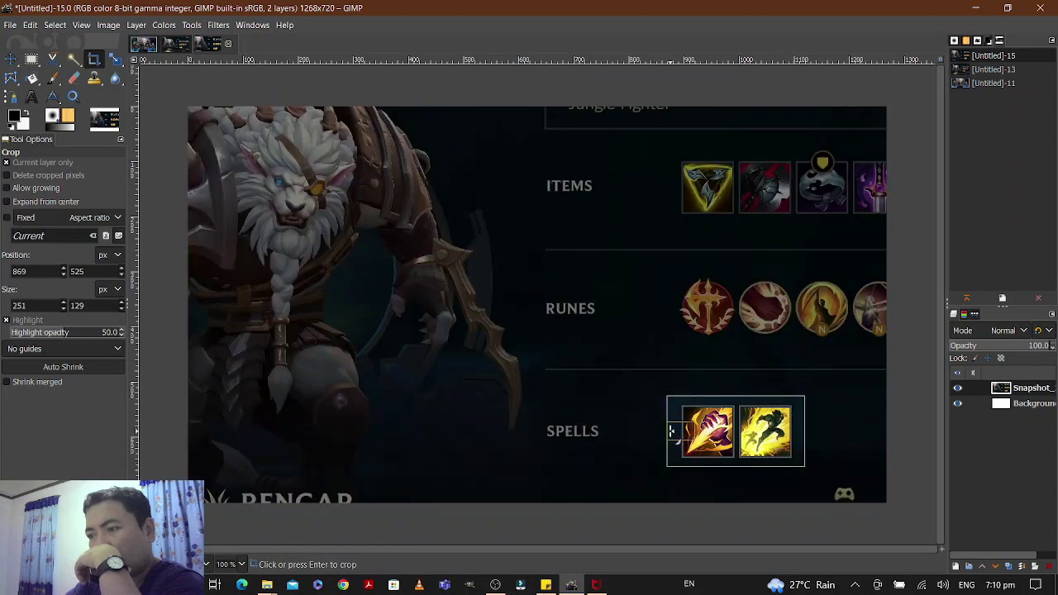
drag(674, 434, 681, 434)
drag(803, 432, 795, 440)
drag(748, 403, 742, 409)
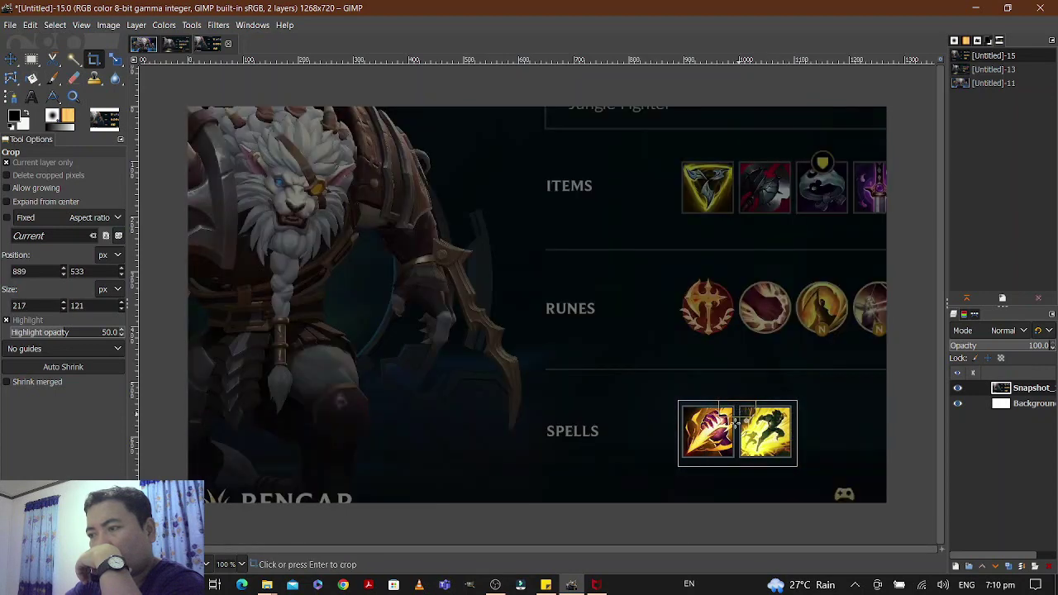
drag(737, 470, 744, 466)
key(Return)
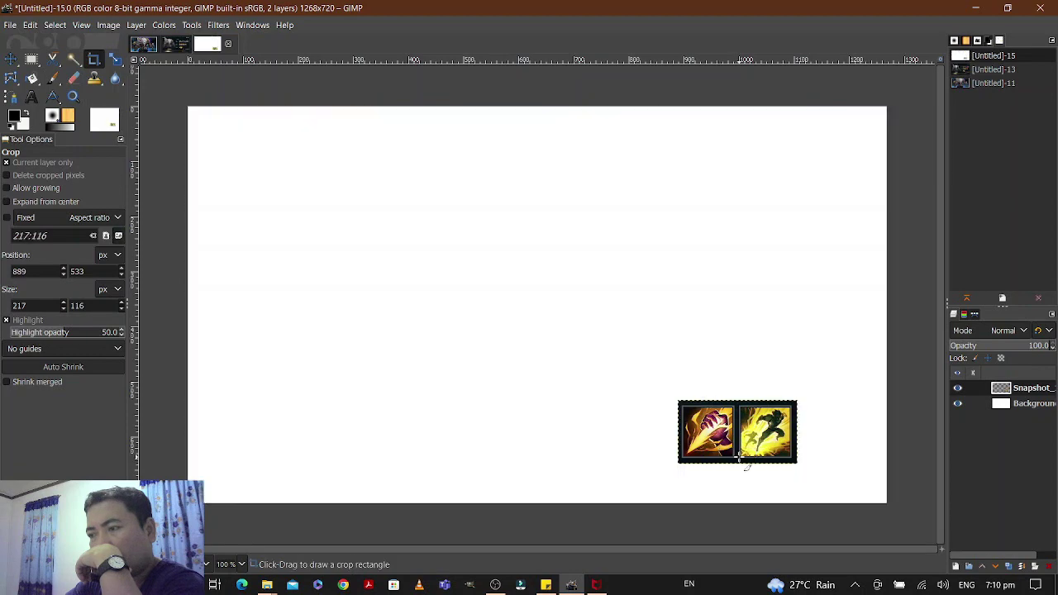
click(114, 25)
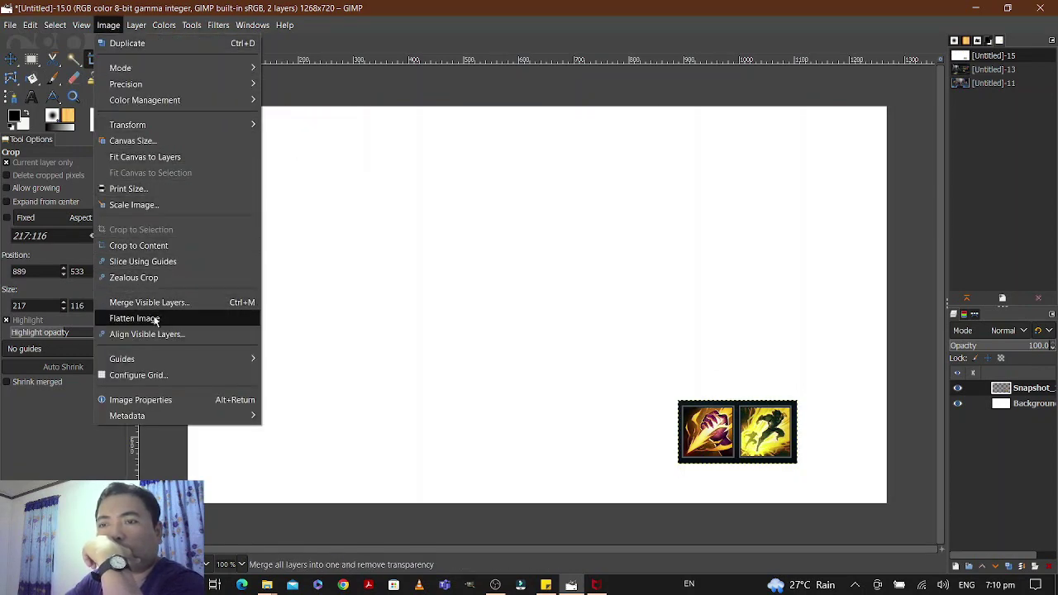
click(143, 246)
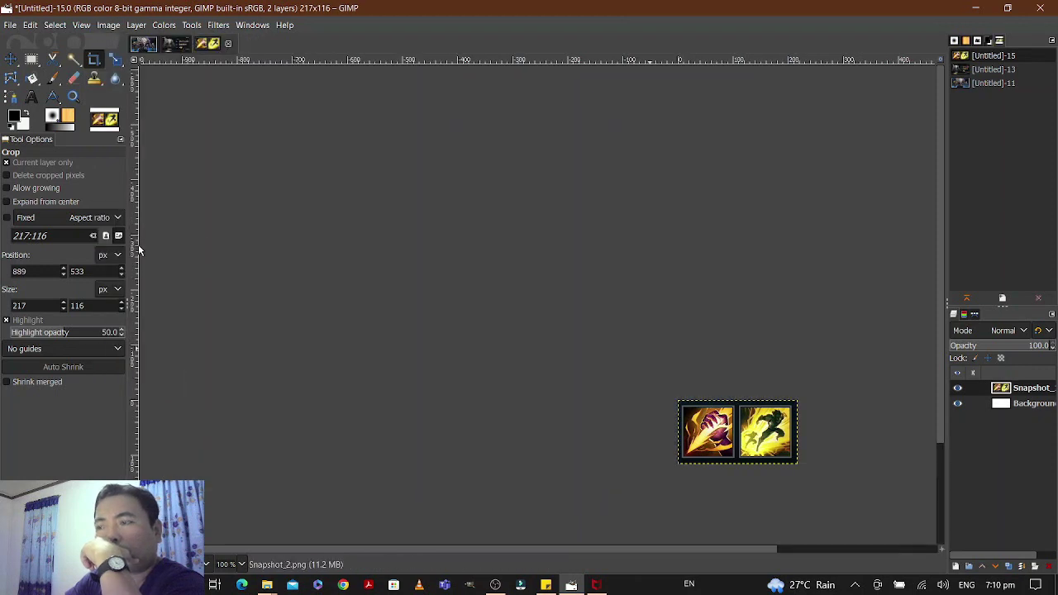
- Add a white border of 12 by 12 px with a delta value of 25 around the spell icons
right_click(732, 431)
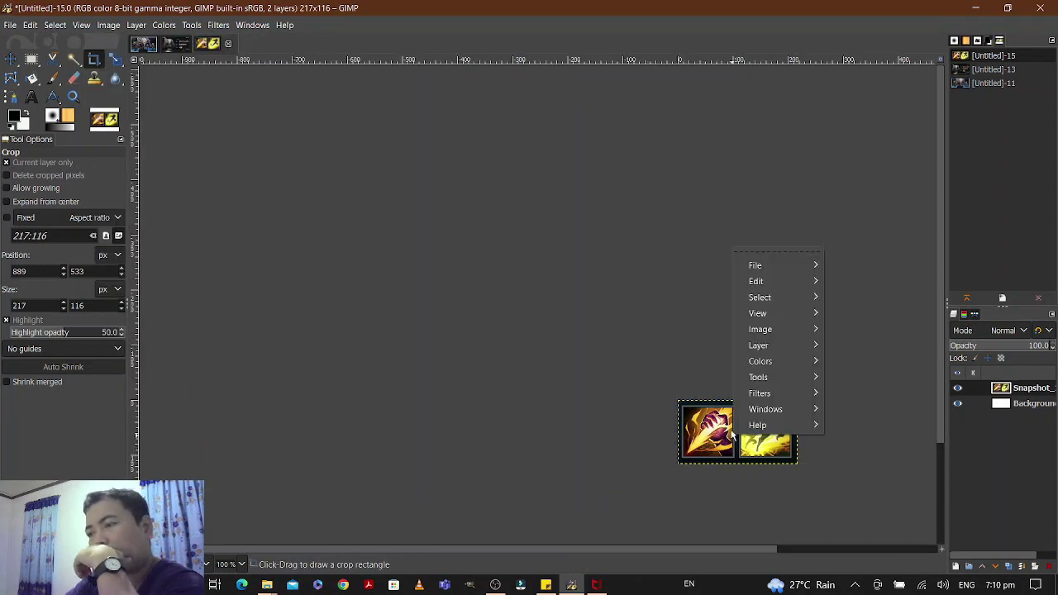
mouse_move(767, 393)
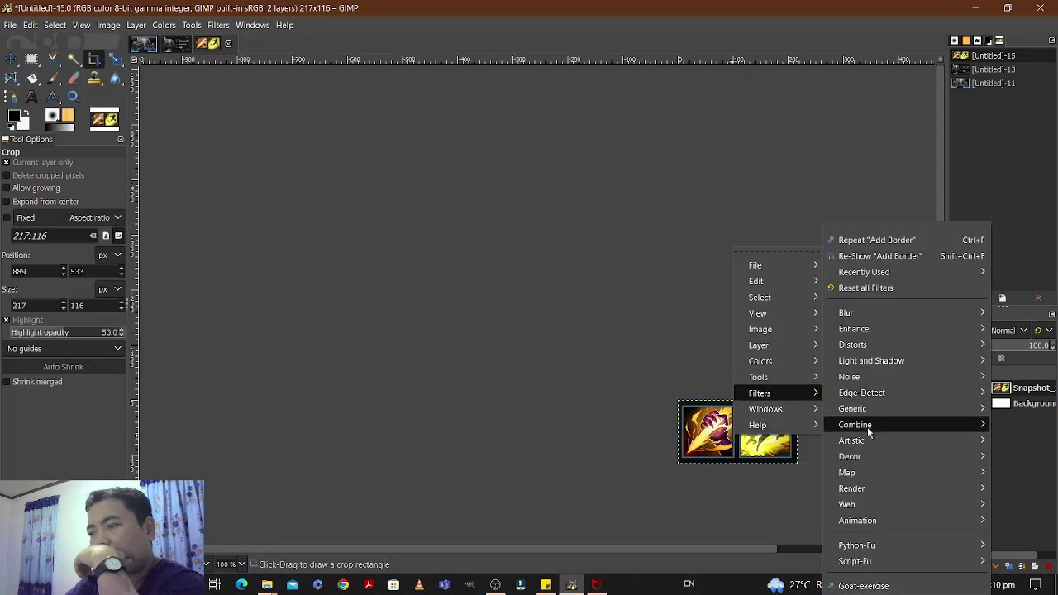
mouse_move(866, 465)
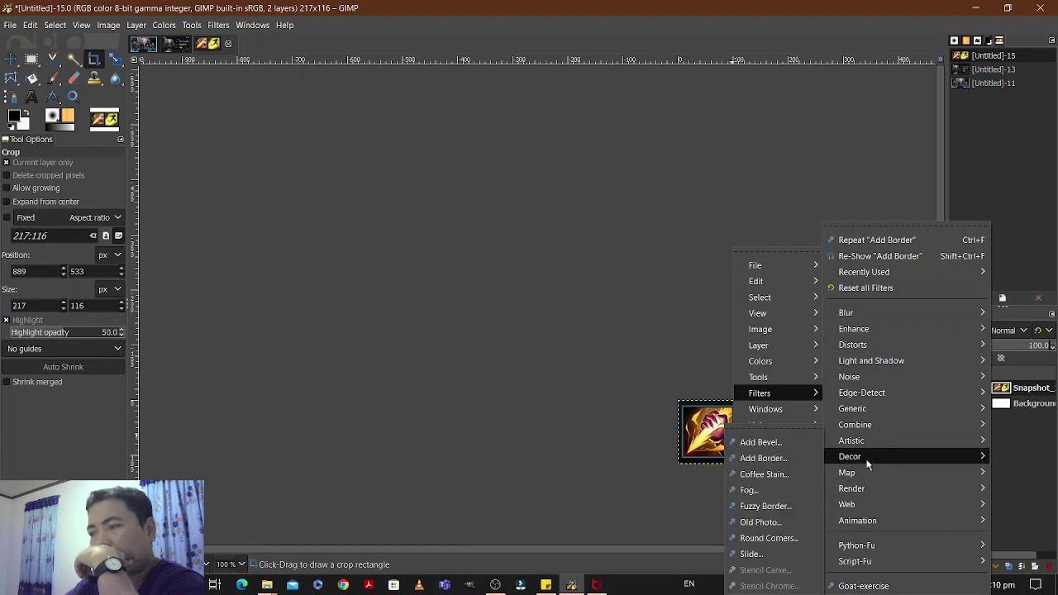
click(785, 464)
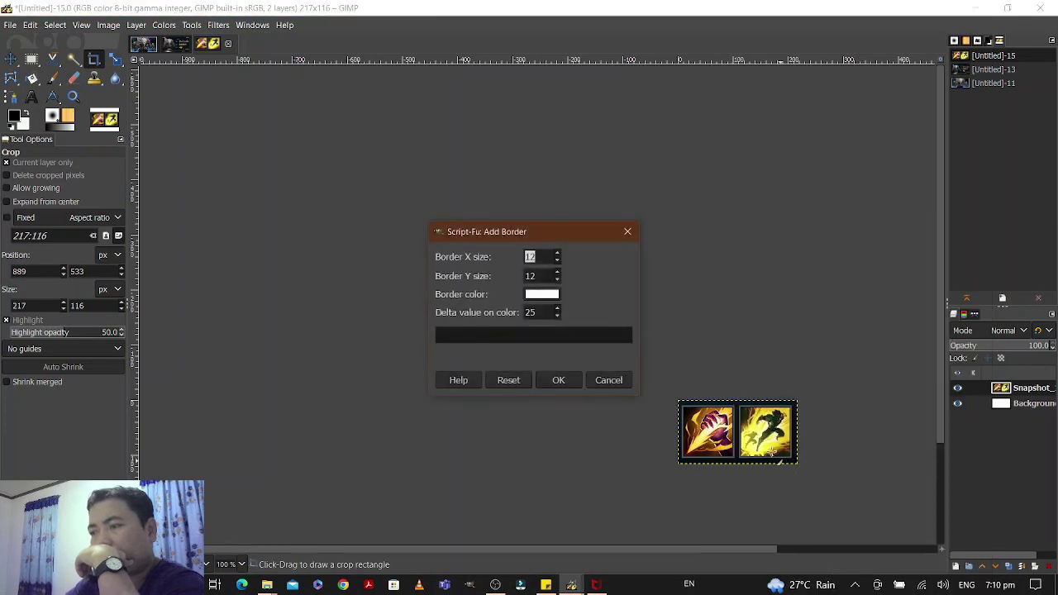
click(547, 380)
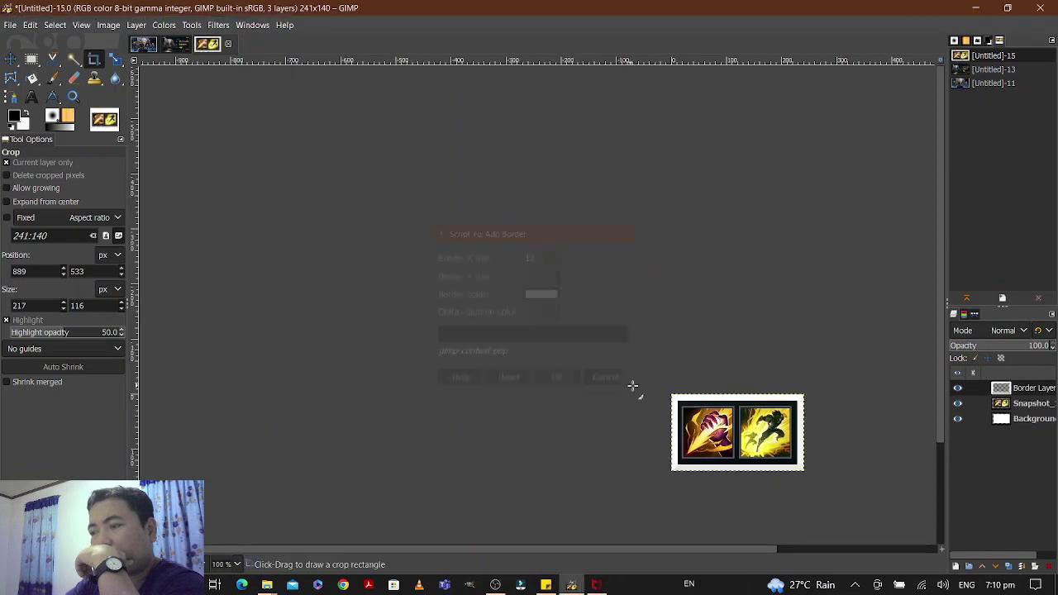
- Flatten the bordered spell icons image and paste a copy of it into the 1268 × 720 px Rengar thumbnail
click(109, 25)
click(148, 318)
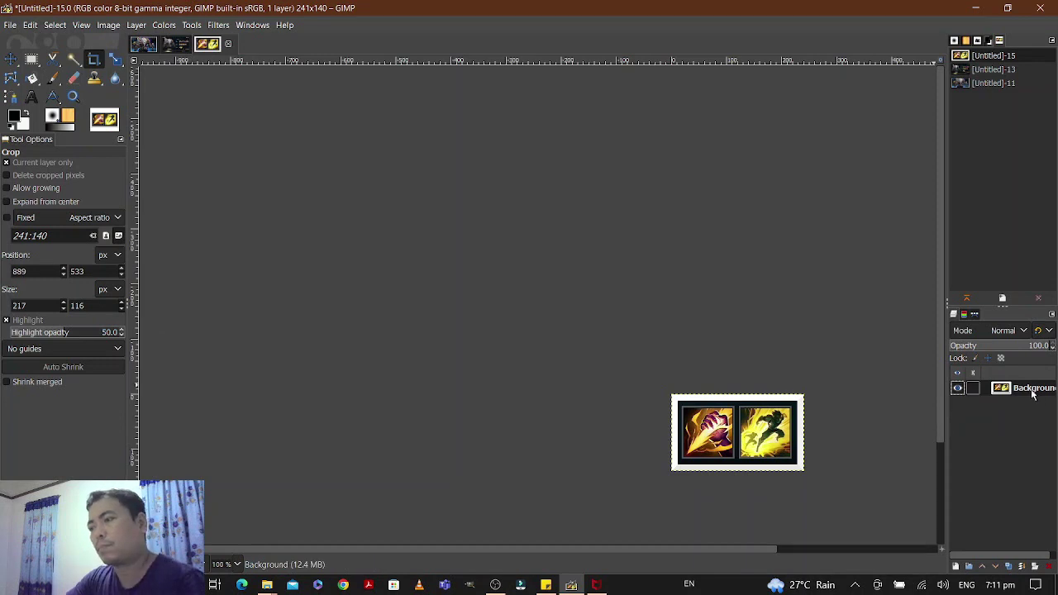
key(ctrl+c)
click(145, 44)
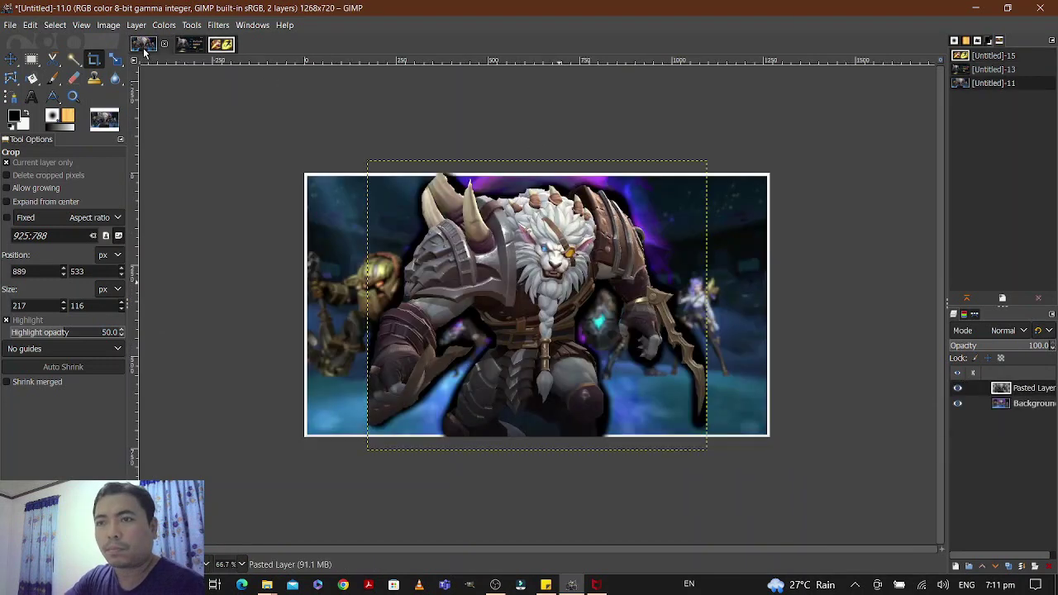
key(ctrl+v)
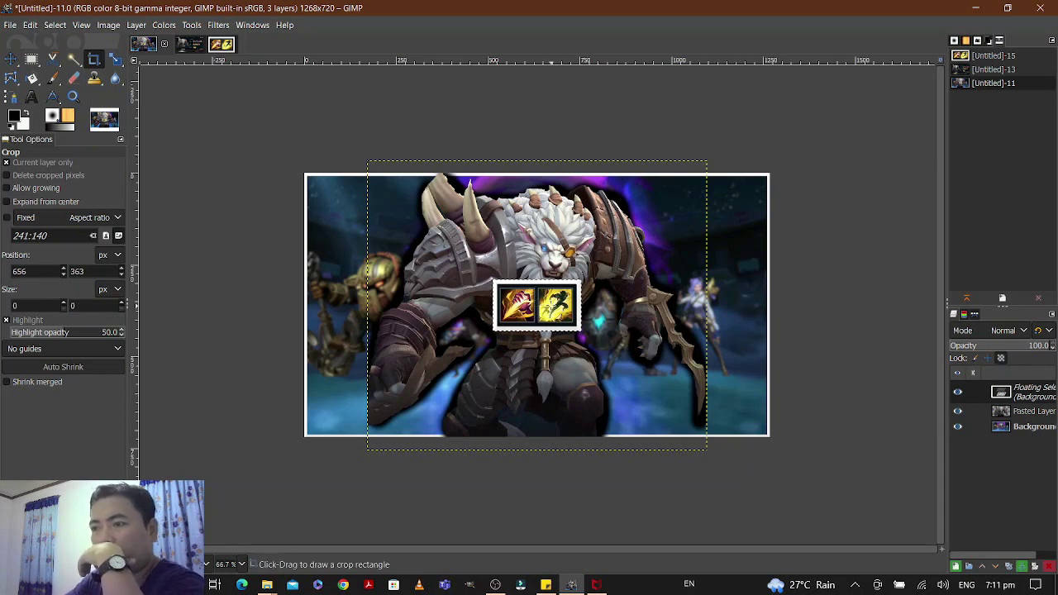
- Scale the pasted spell icons to about 383 × 222 px and move them to the lower-right corner of the thumbnail
click(117, 62)
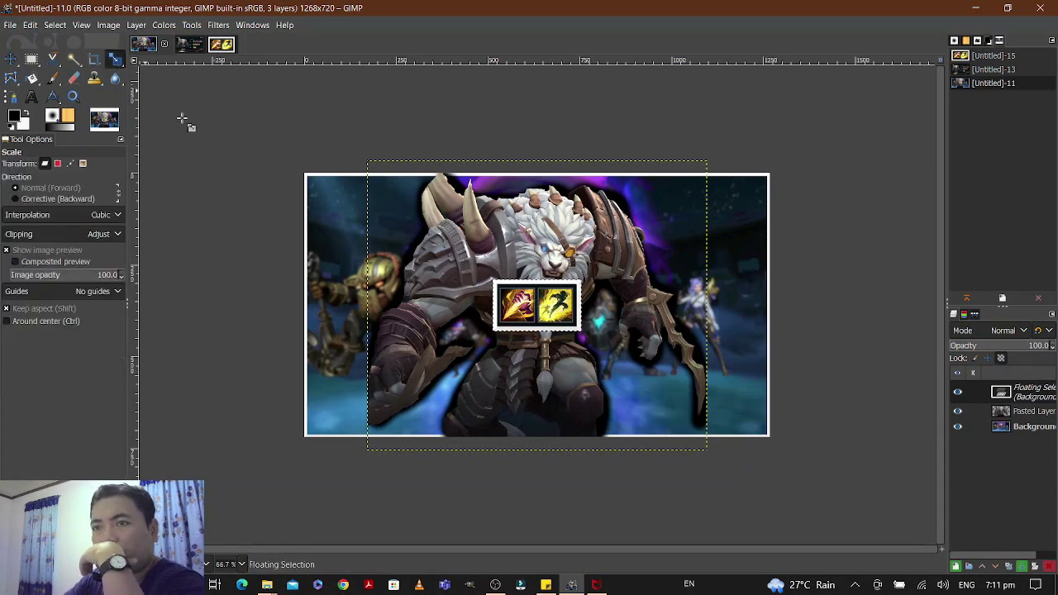
click(612, 283)
drag(612, 284, 642, 264)
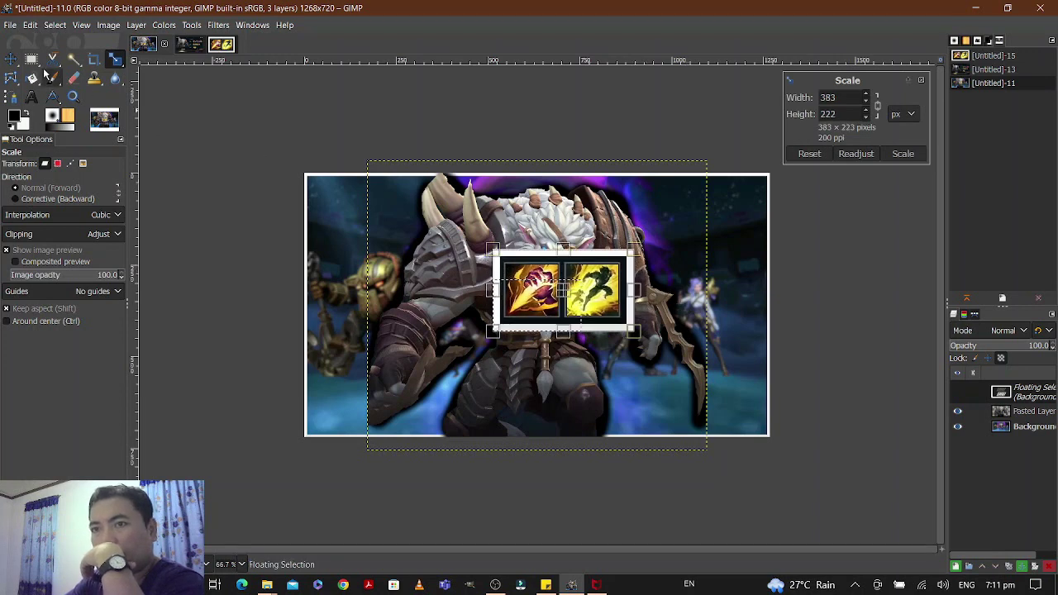
click(11, 59)
drag(540, 317, 669, 394)
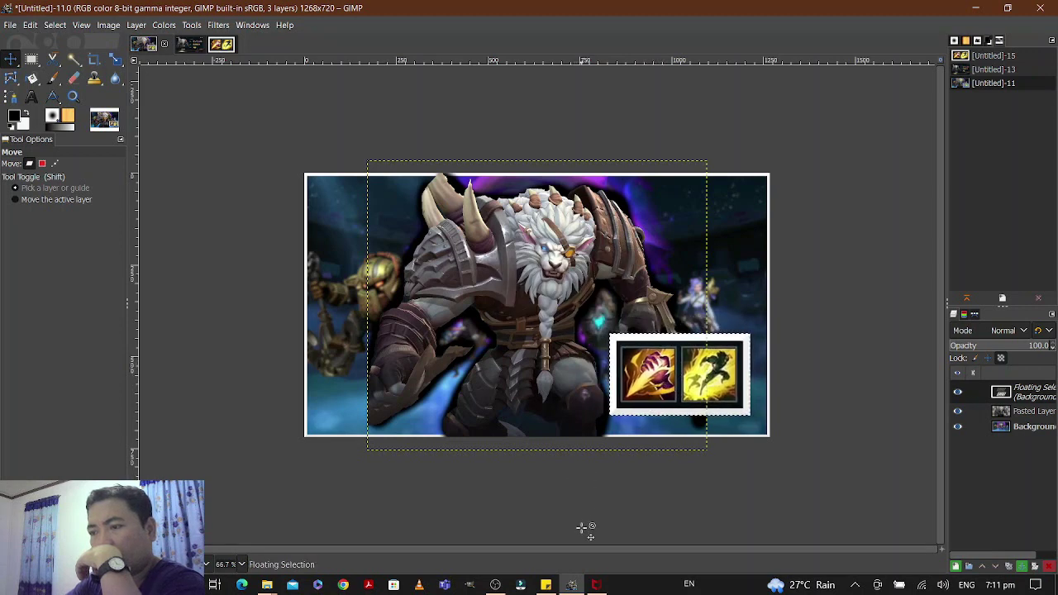
- Check the sticky note for the title wording, and add the text "Rengar" in Impact Condensed over the thumbnail's left half
click(545, 585)
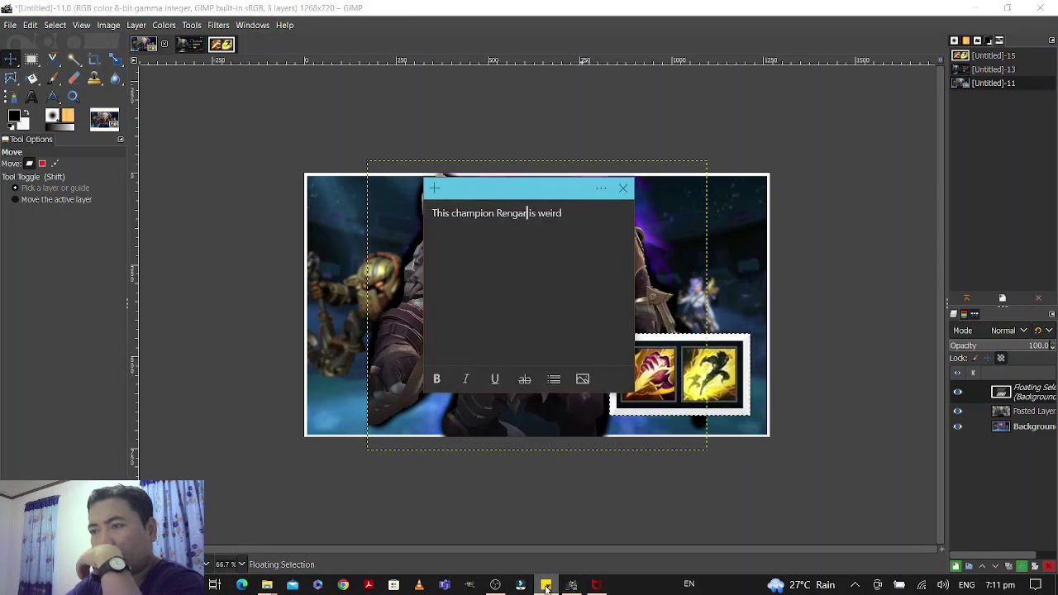
click(546, 585)
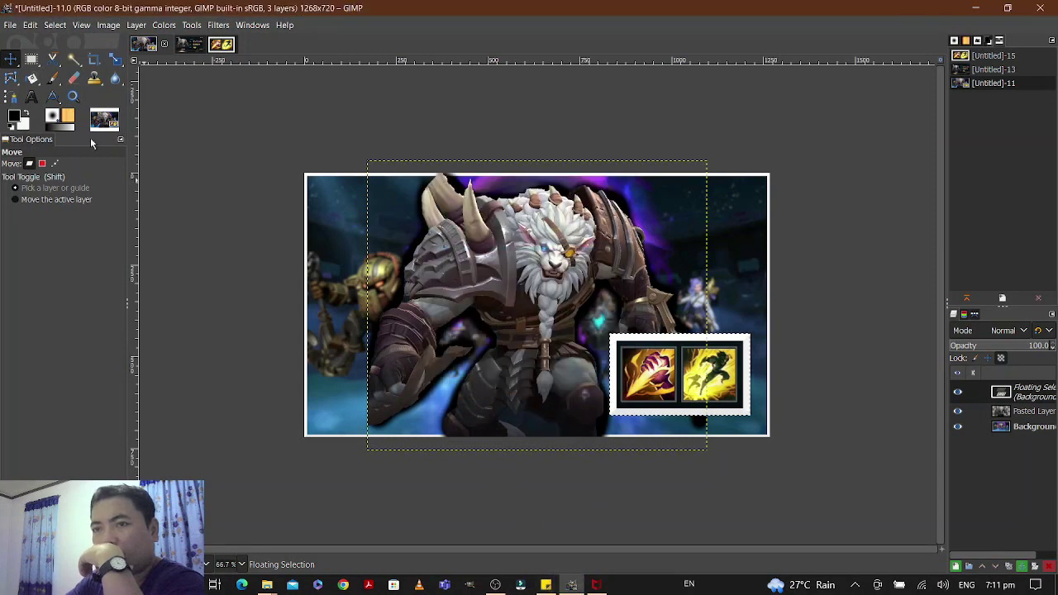
click(30, 99)
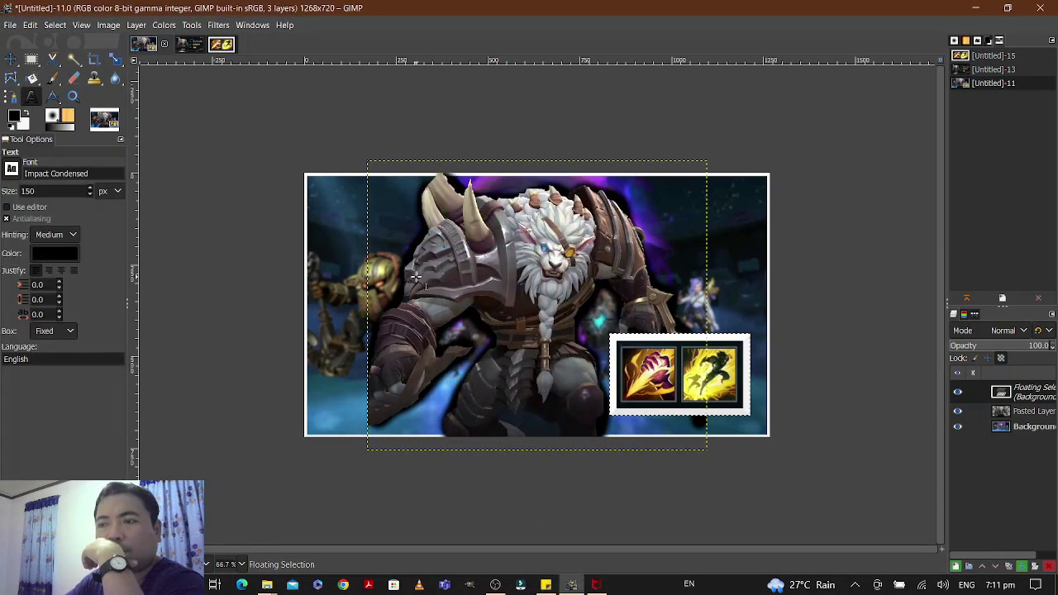
click(342, 222)
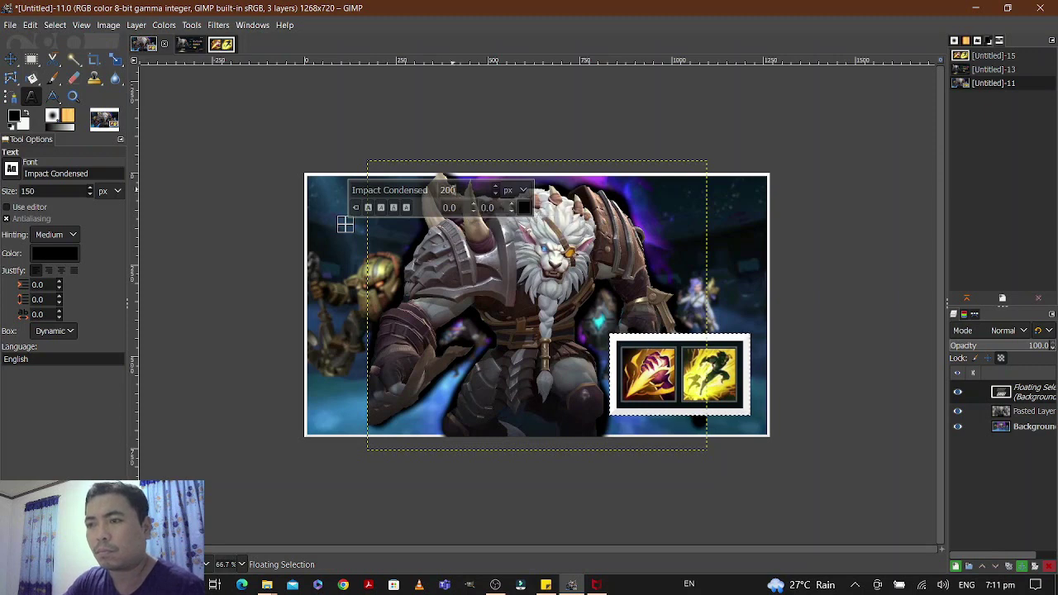
click(342, 249)
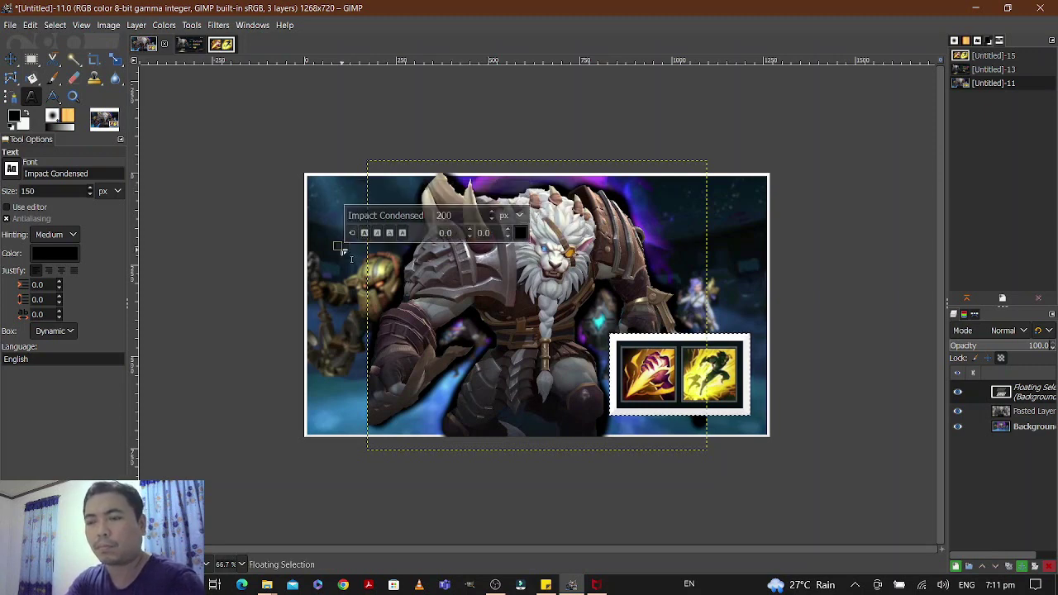
text(r)
key(BackSpace)
text(Rengar)
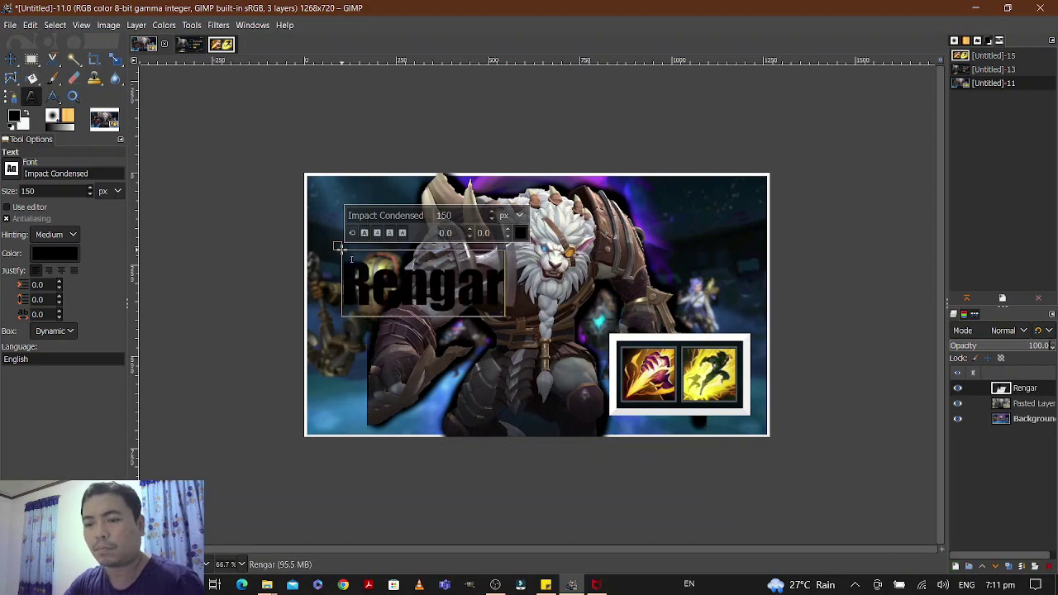
- Recolor the whole "Rengar" text bright green (0ff811) and set its size to 200 px
key(ctrl+a)
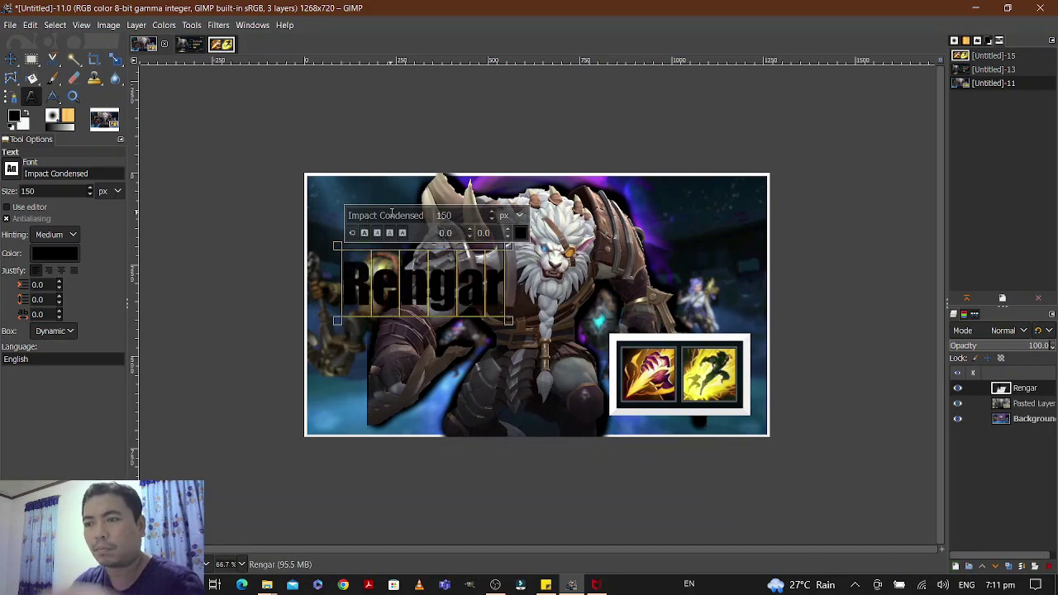
click(519, 234)
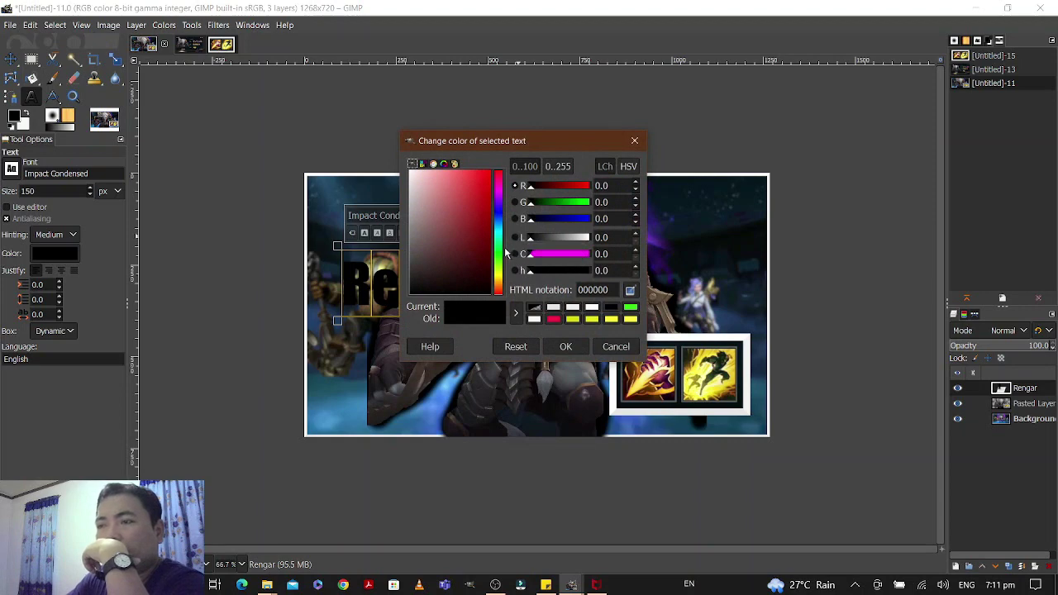
click(499, 262)
click(486, 174)
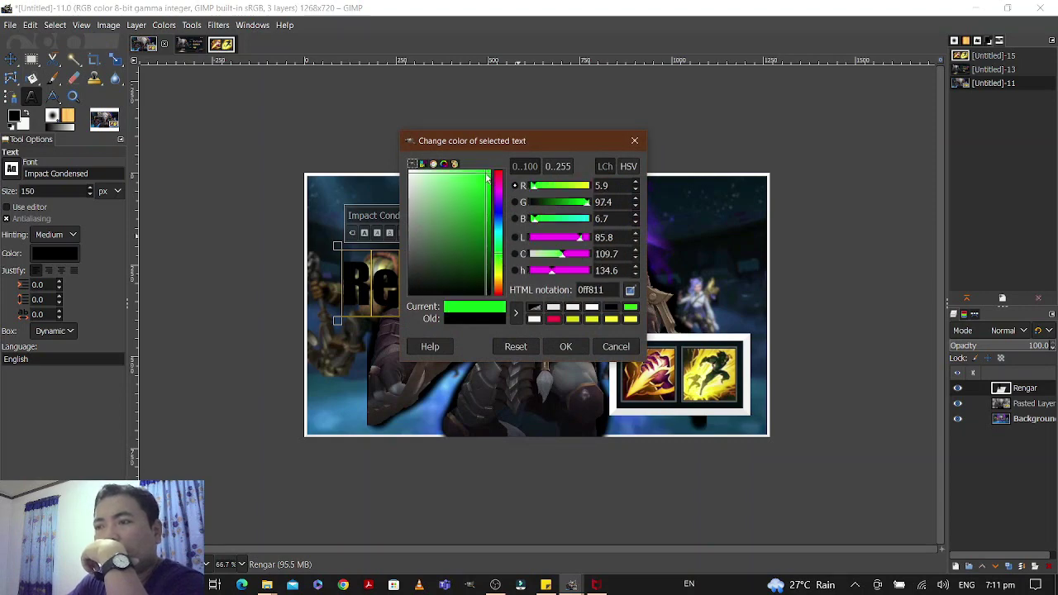
click(566, 347)
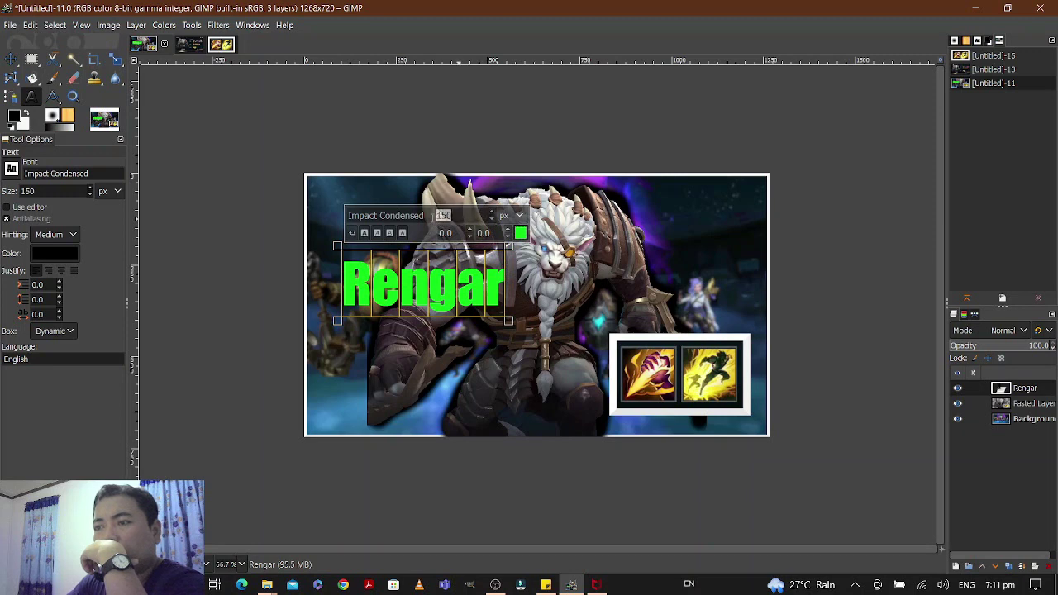
text(2)
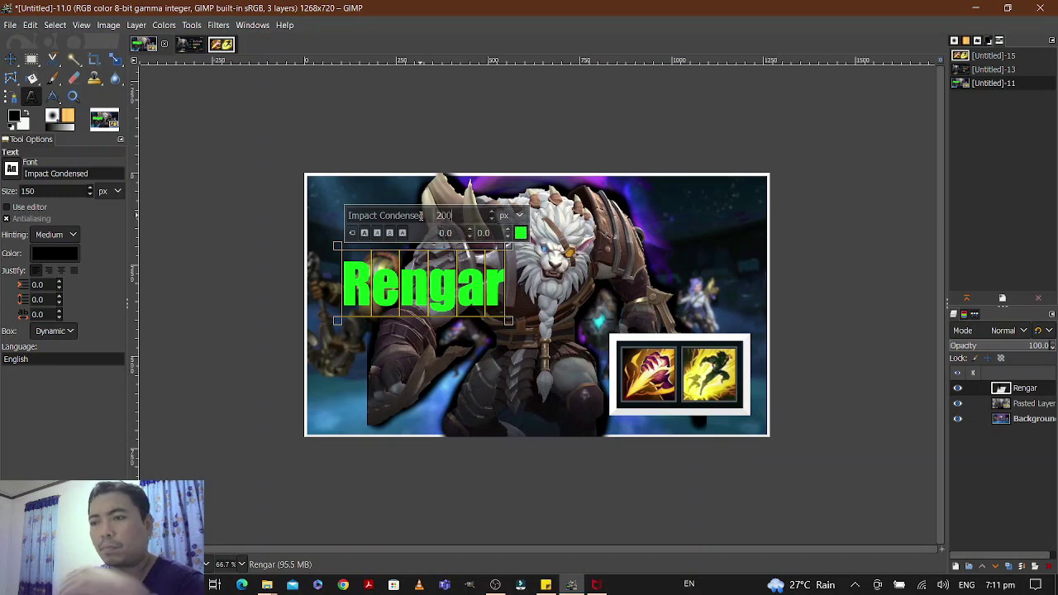
text(00)
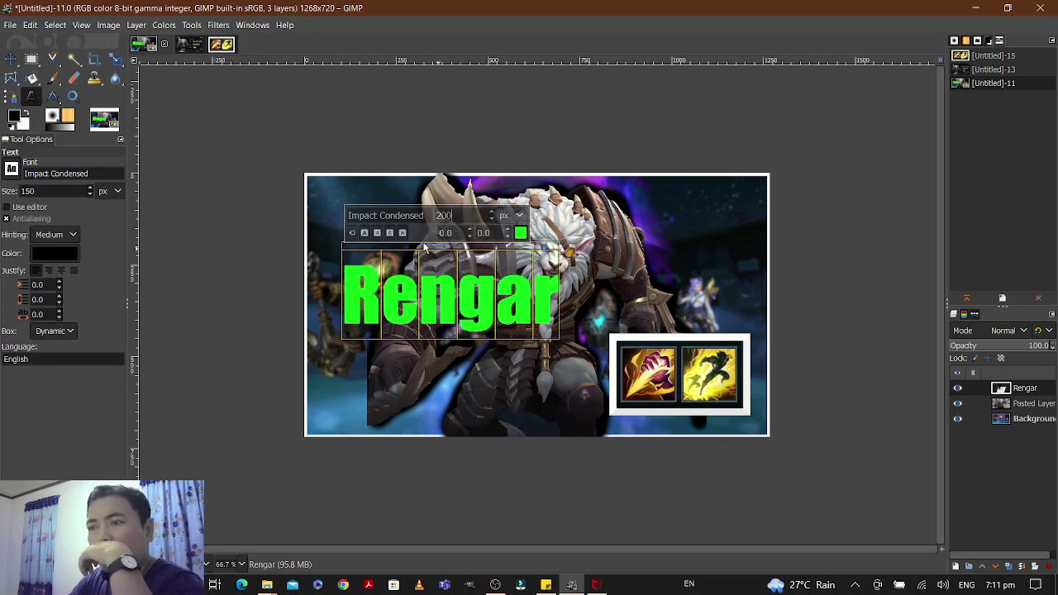
- Move the "Rengar" text layer to the thumbnail's lower-left area beside the spell icons, undoing the accidental shift of the pasted layer
click(14, 61)
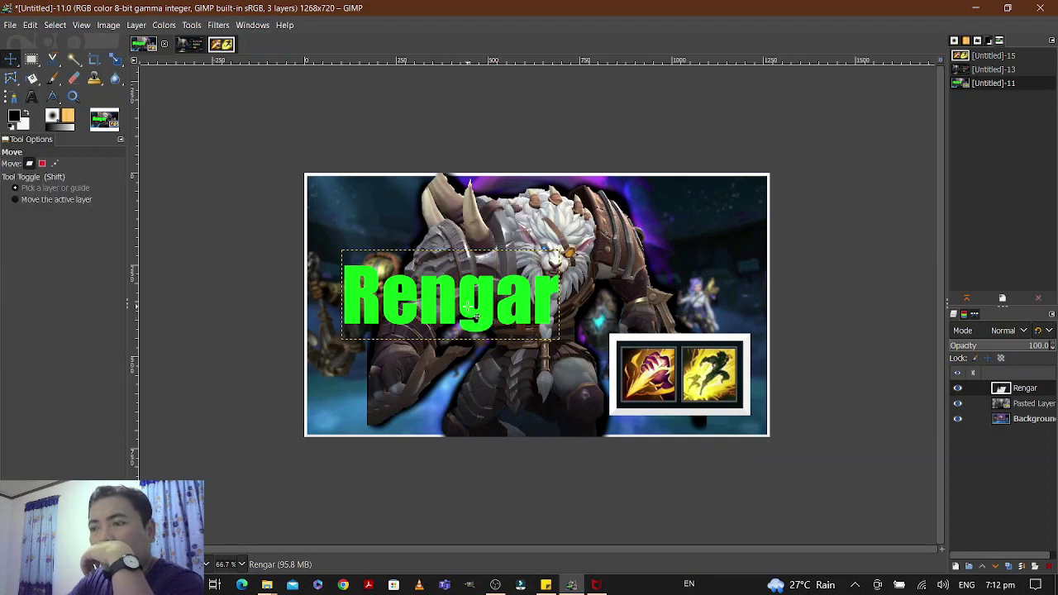
drag(465, 298, 450, 324)
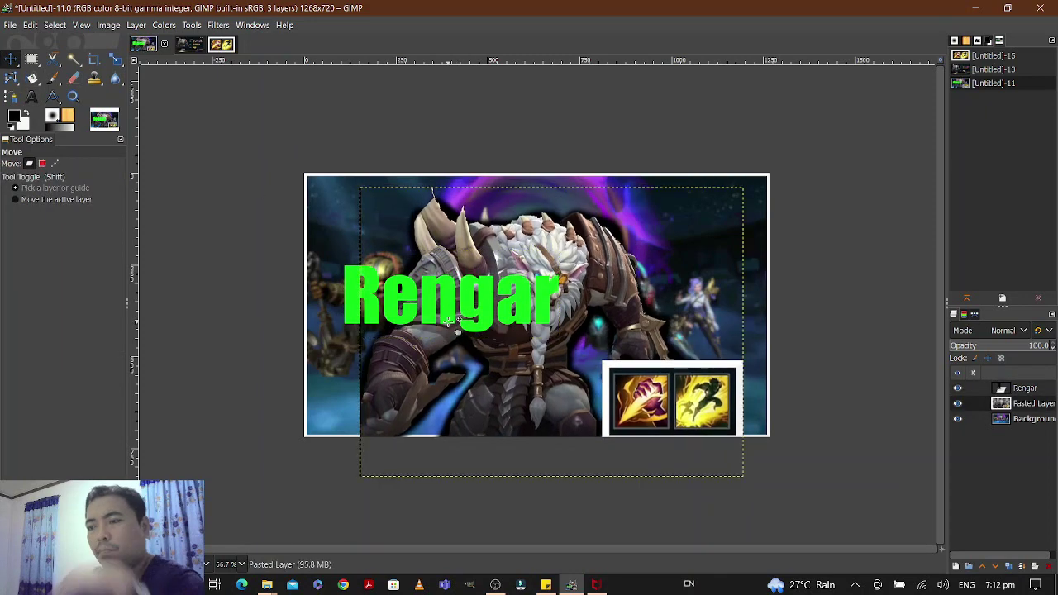
key(ctrl+z)
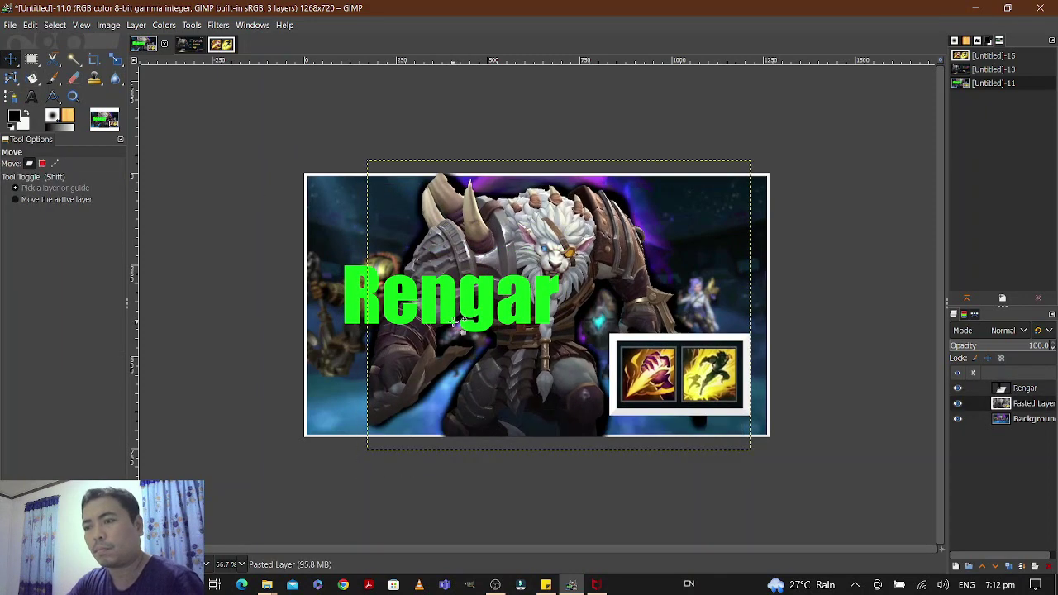
click(1025, 389)
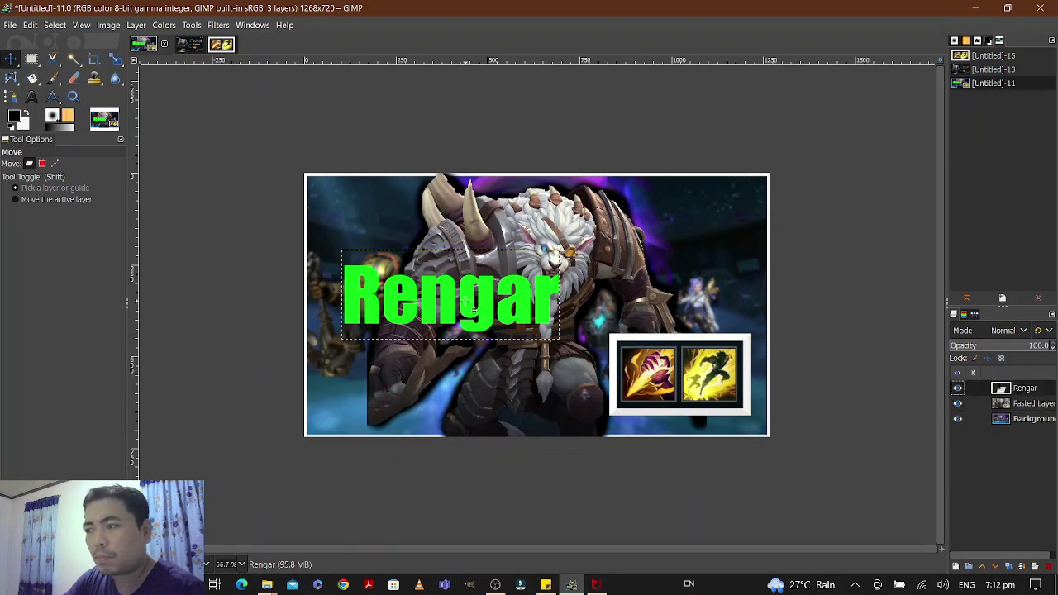
drag(472, 306, 459, 389)
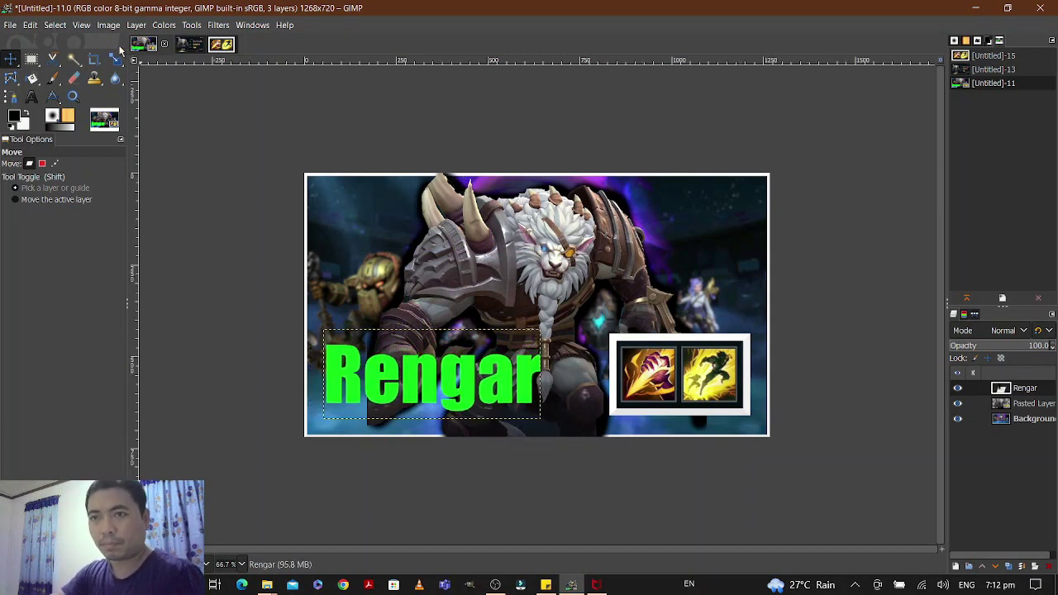
- Flatten the thumbnail's layers into a single background layer
click(80, 25)
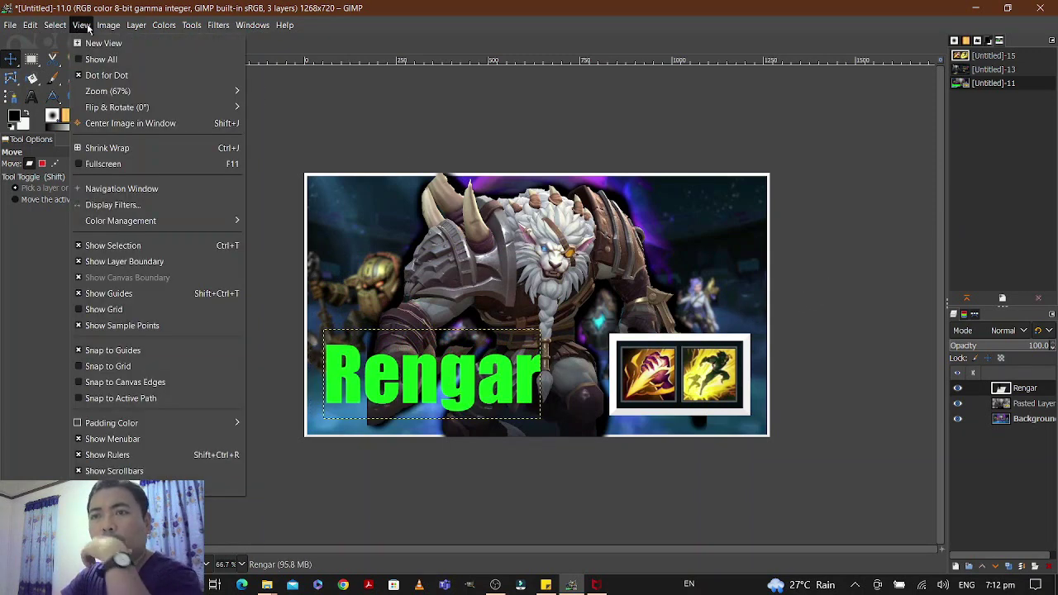
click(87, 26)
click(107, 24)
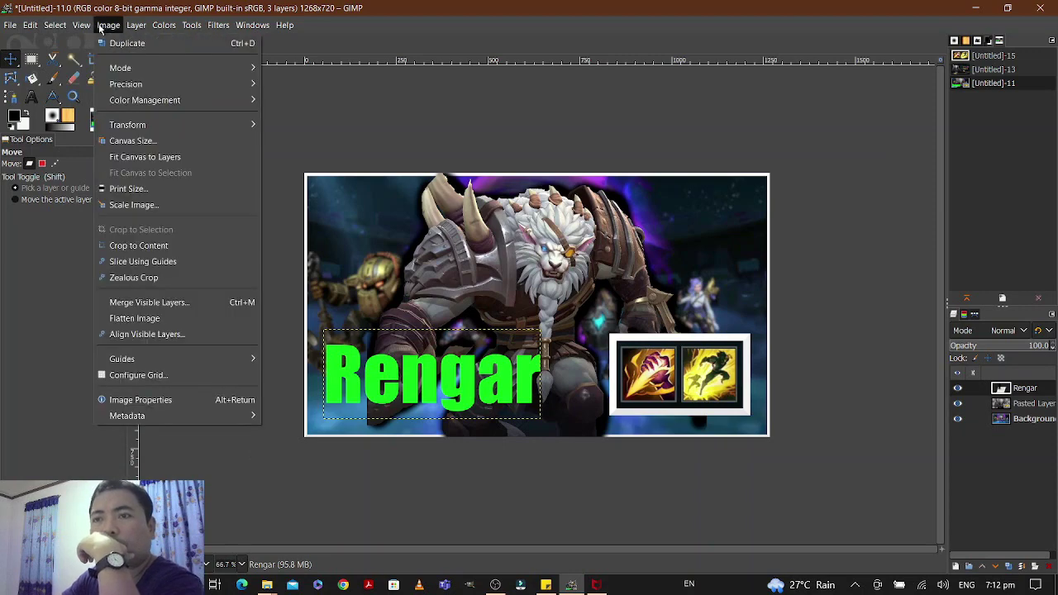
click(132, 319)
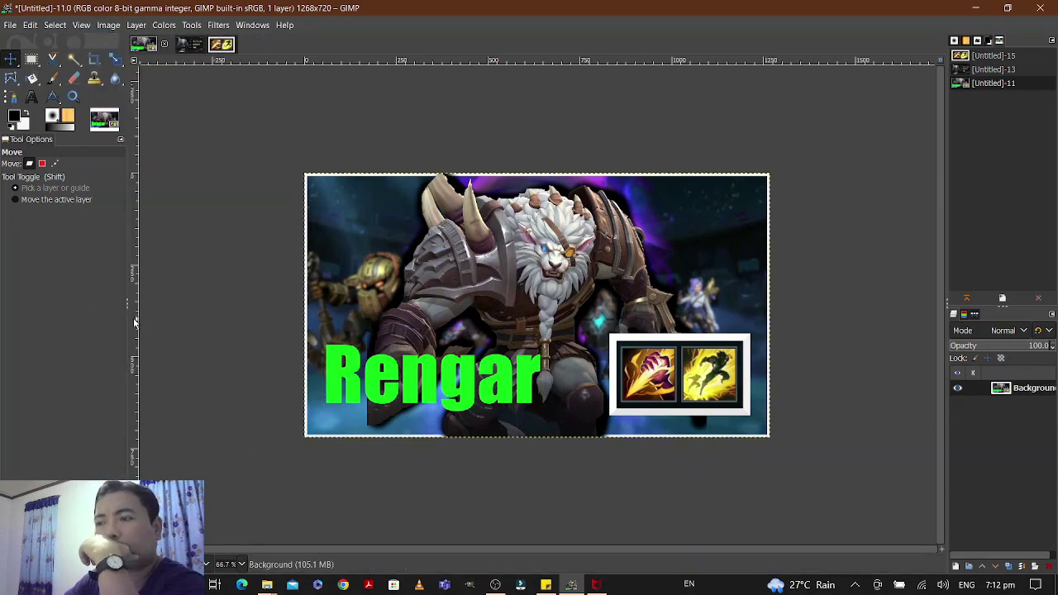
- Resize the thumbnail's canvas to 1280 × 720 px with the existing image centered
click(108, 25)
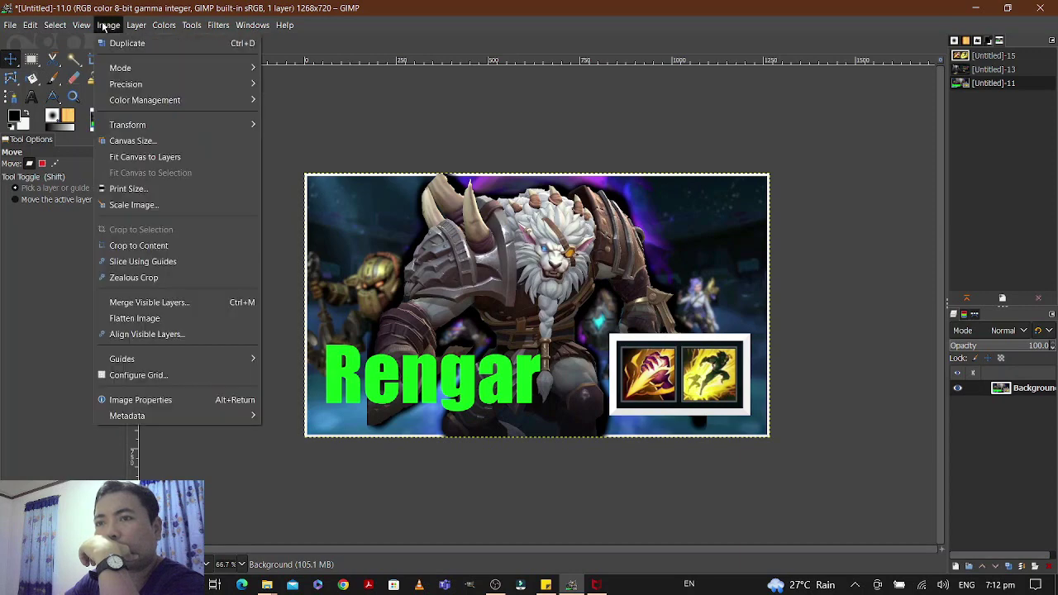
click(129, 141)
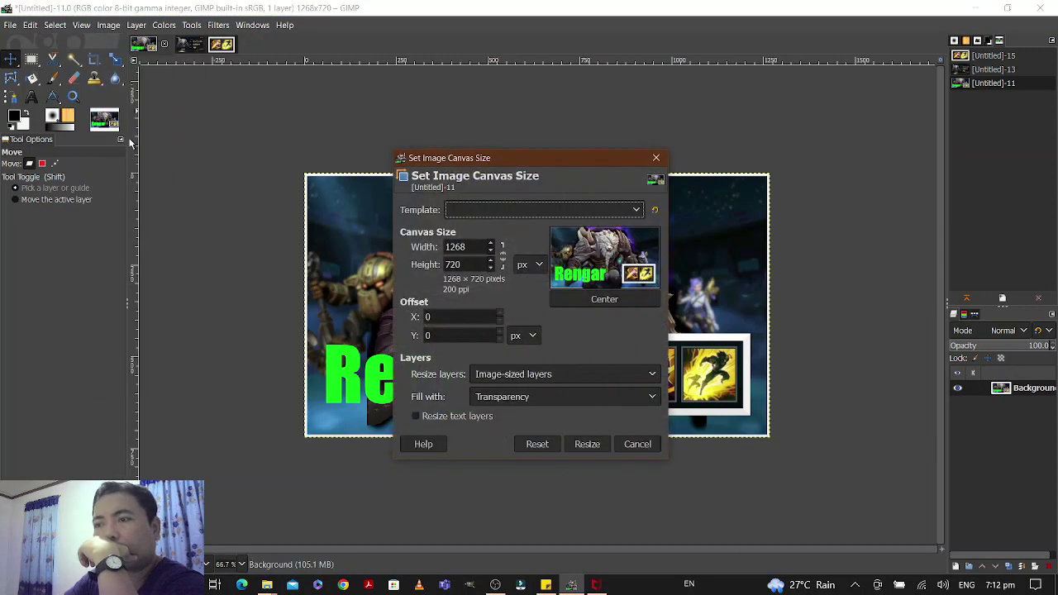
key(Tab)
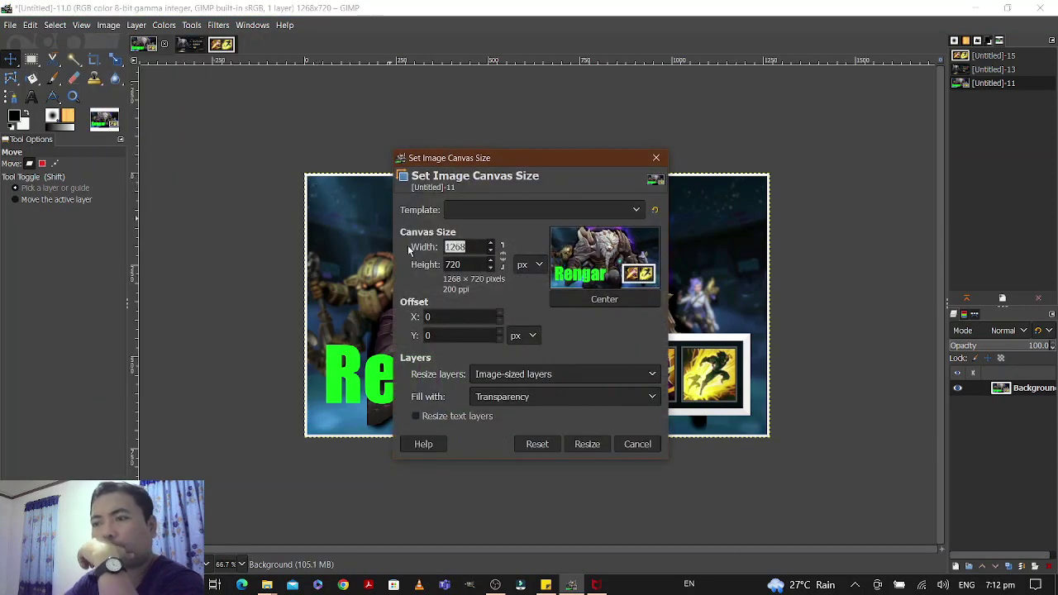
text(1)
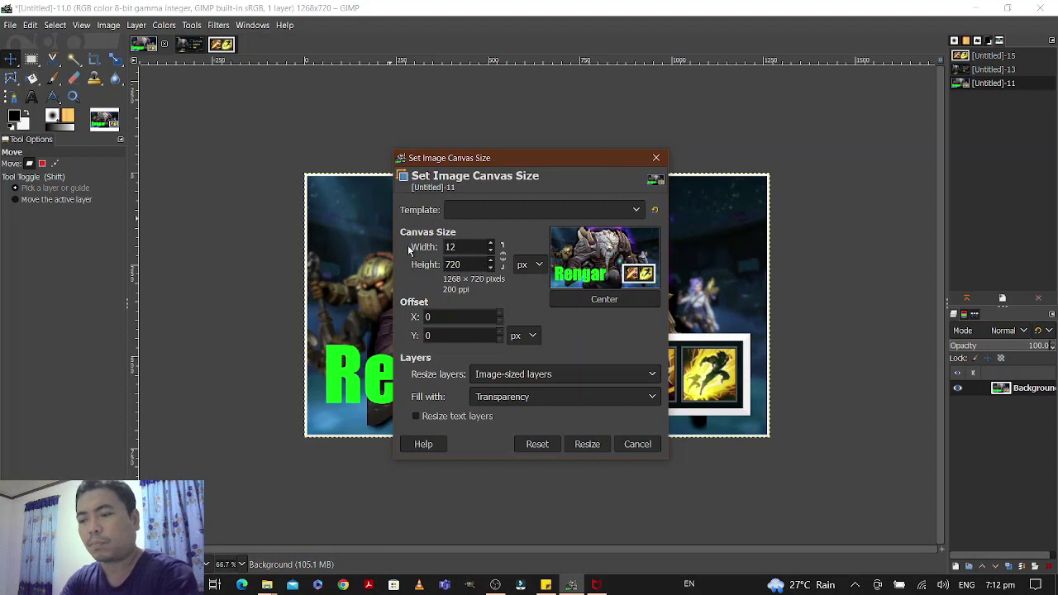
key(Tab)
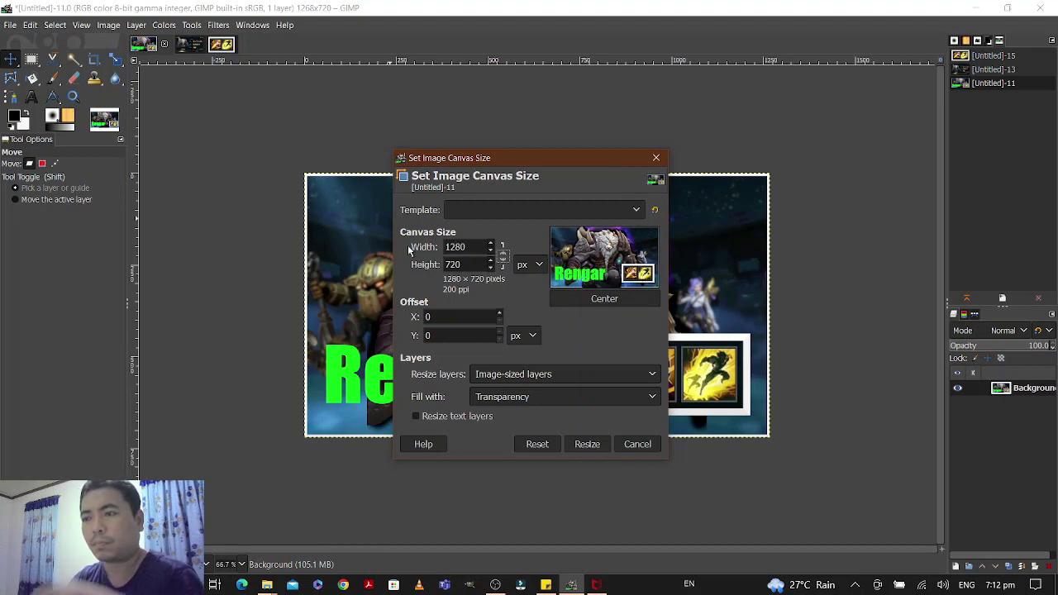
click(605, 299)
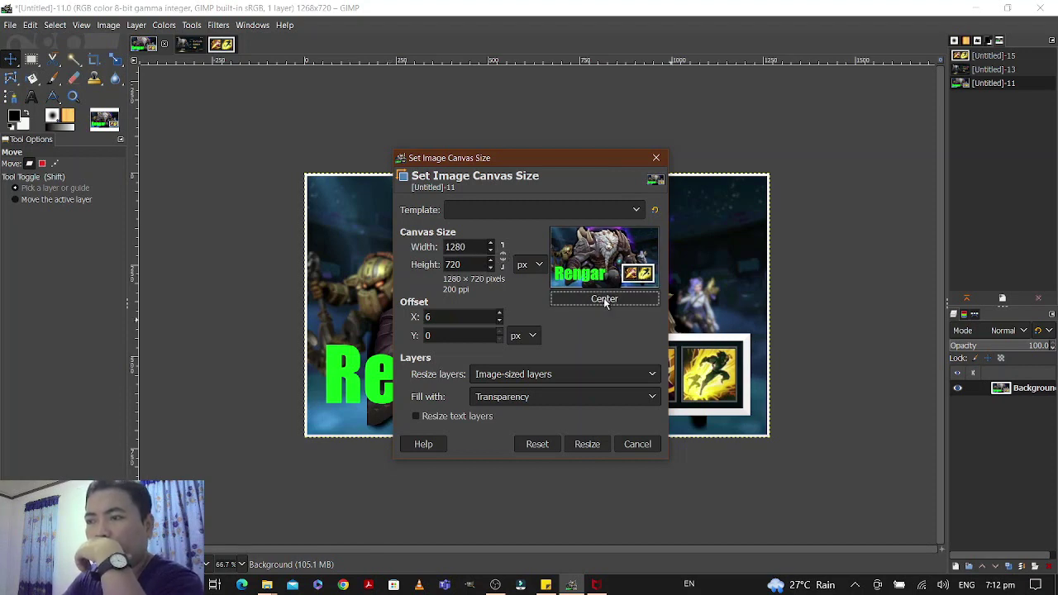
click(584, 447)
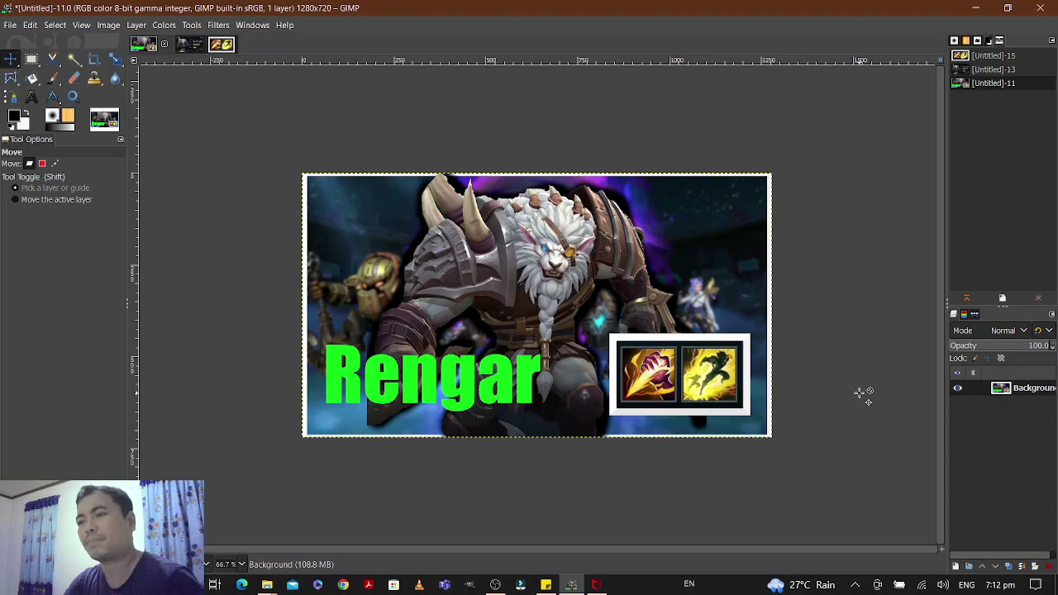
- Export the image as thumbnail.png to the Pictures folder, keeping the PNG options at compression level 9
click(9, 26)
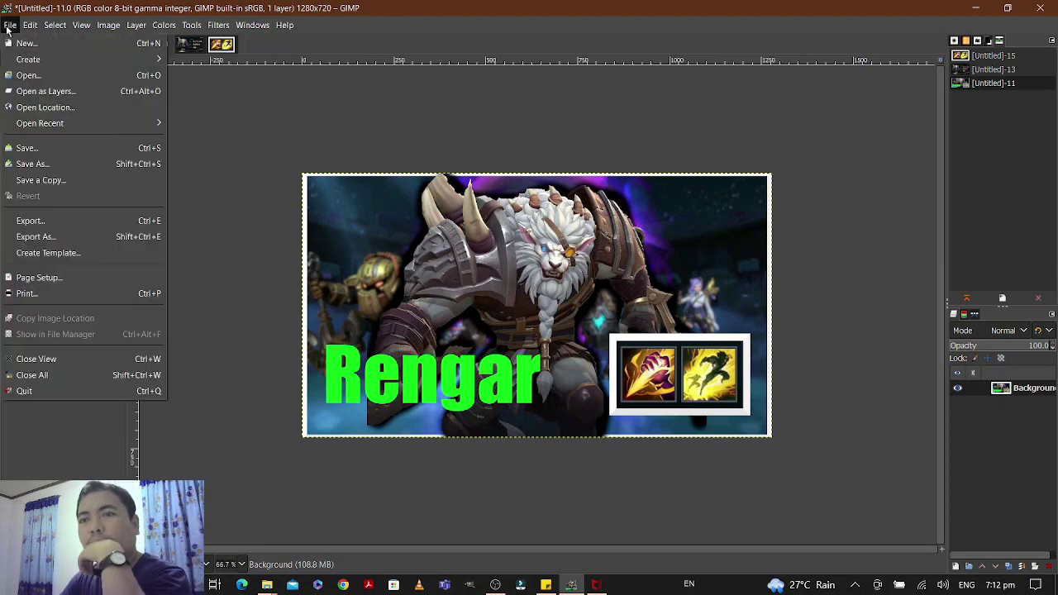
click(53, 240)
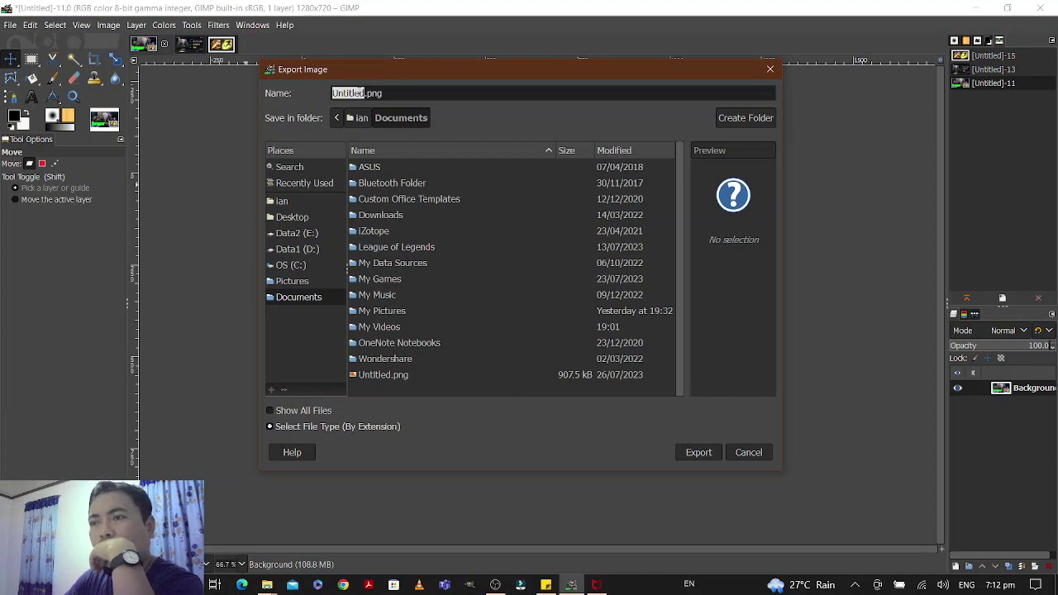
text(thumbna)
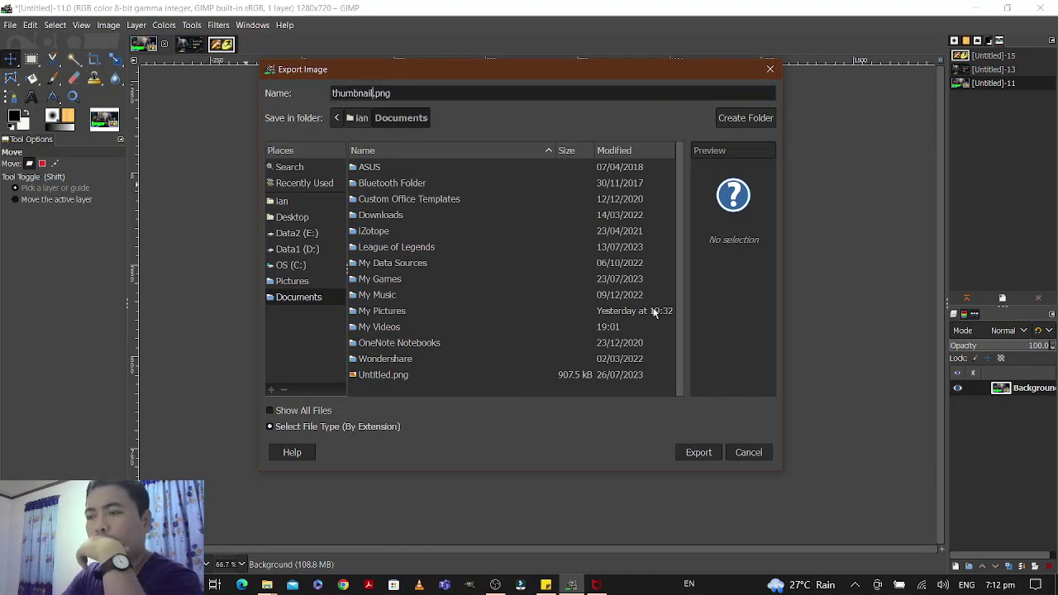
click(693, 453)
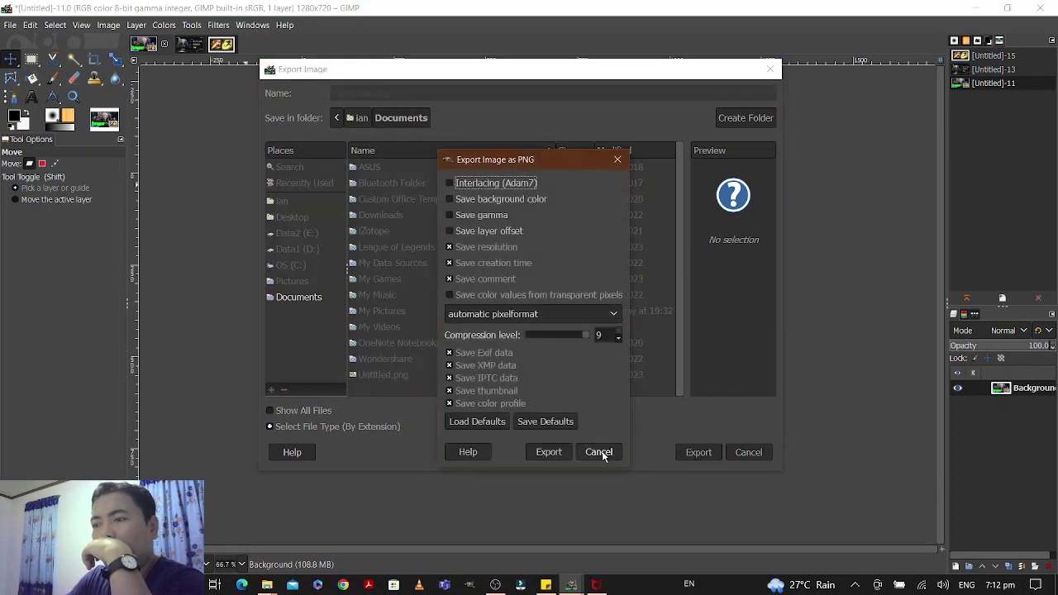
click(600, 453)
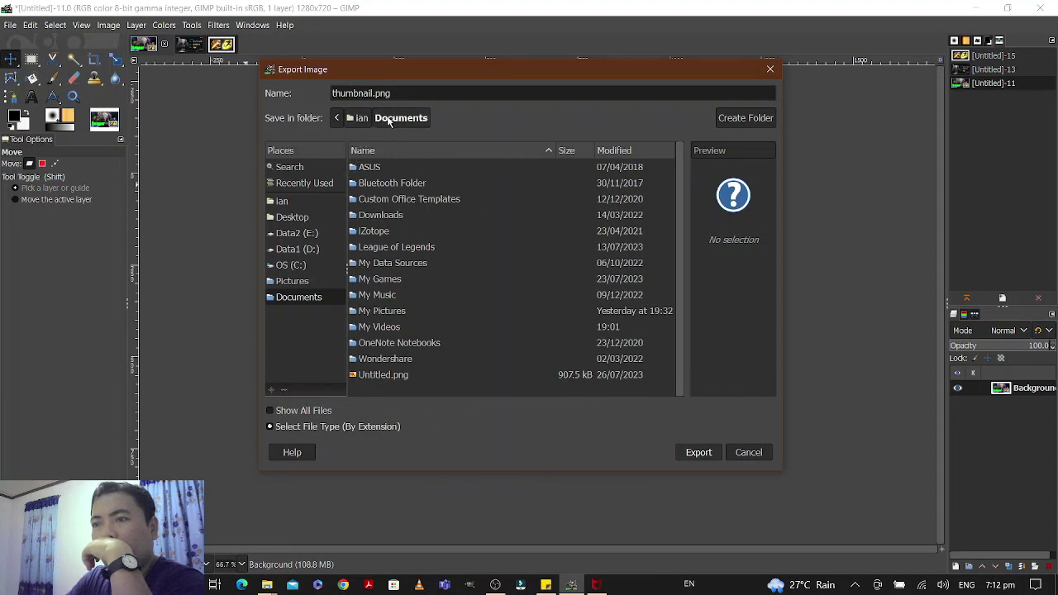
click(305, 284)
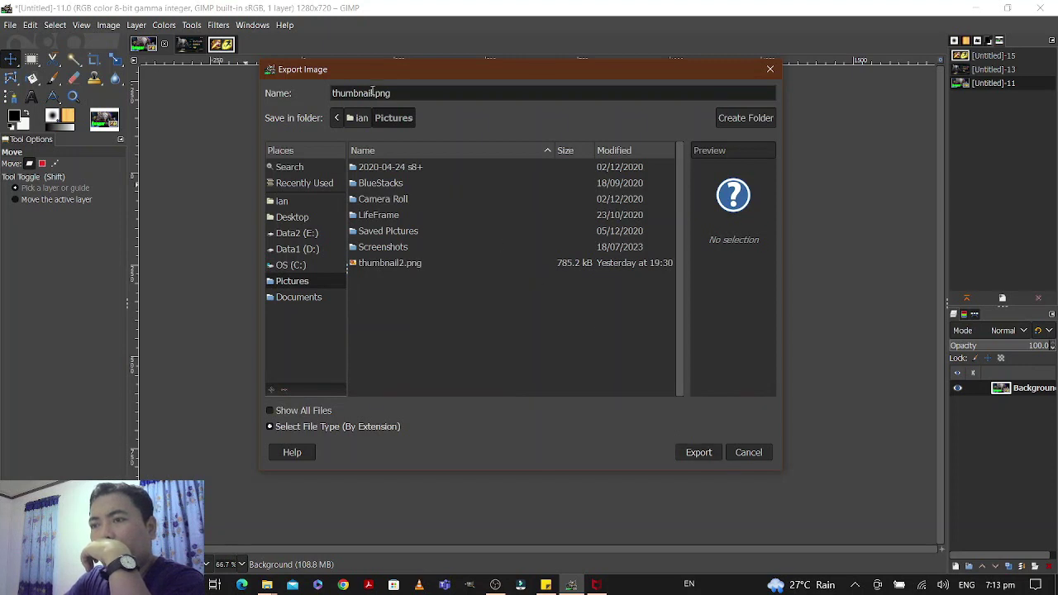
click(708, 457)
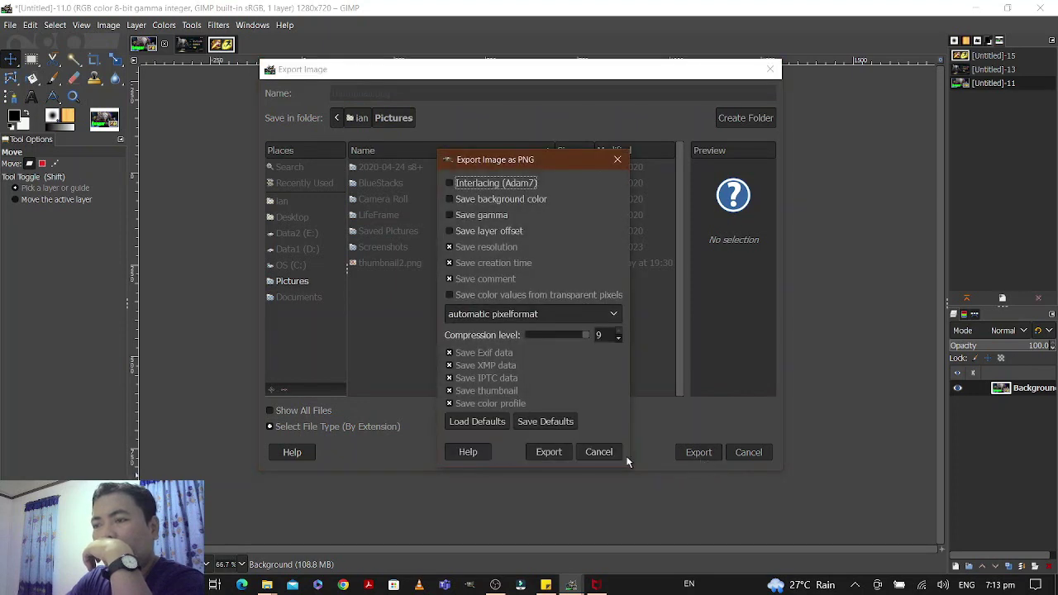
click(543, 451)
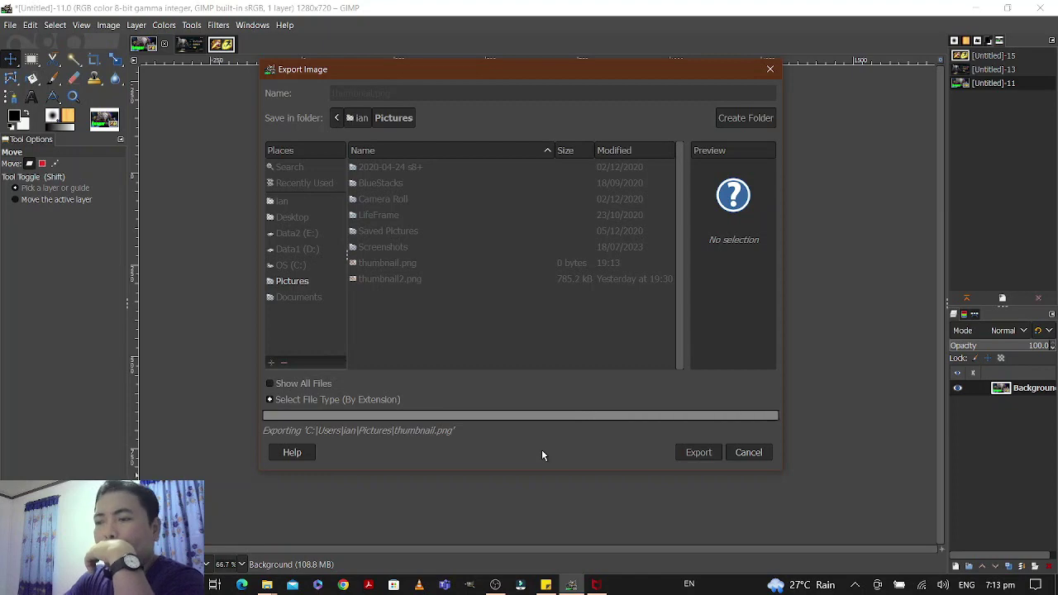
- Quit the image editor, discarding all unsaved changes, and close the smaller duplicate viewer window of thumbnail.png
click(1050, 13)
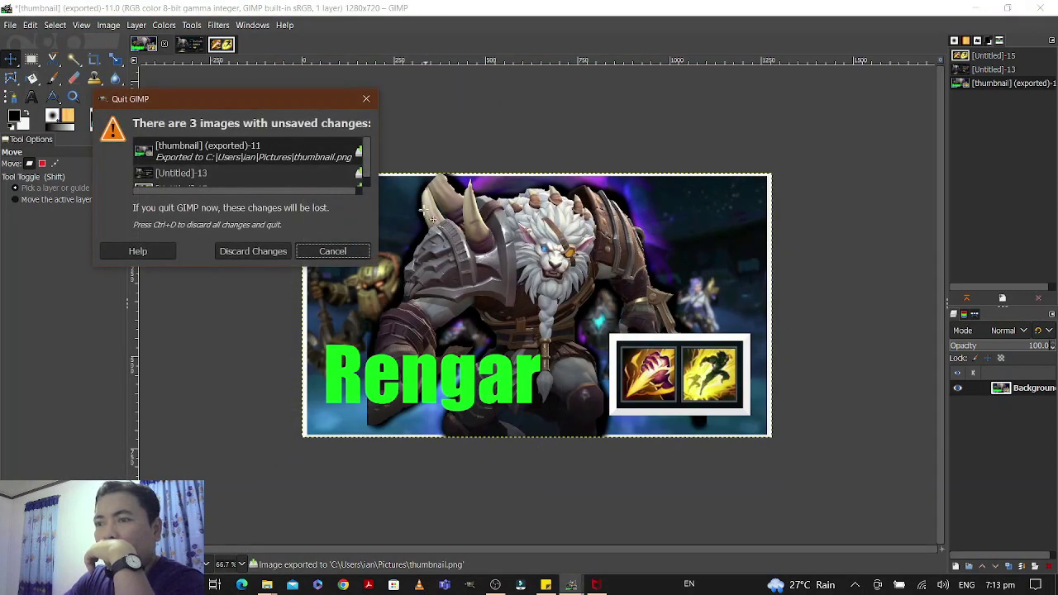
click(258, 251)
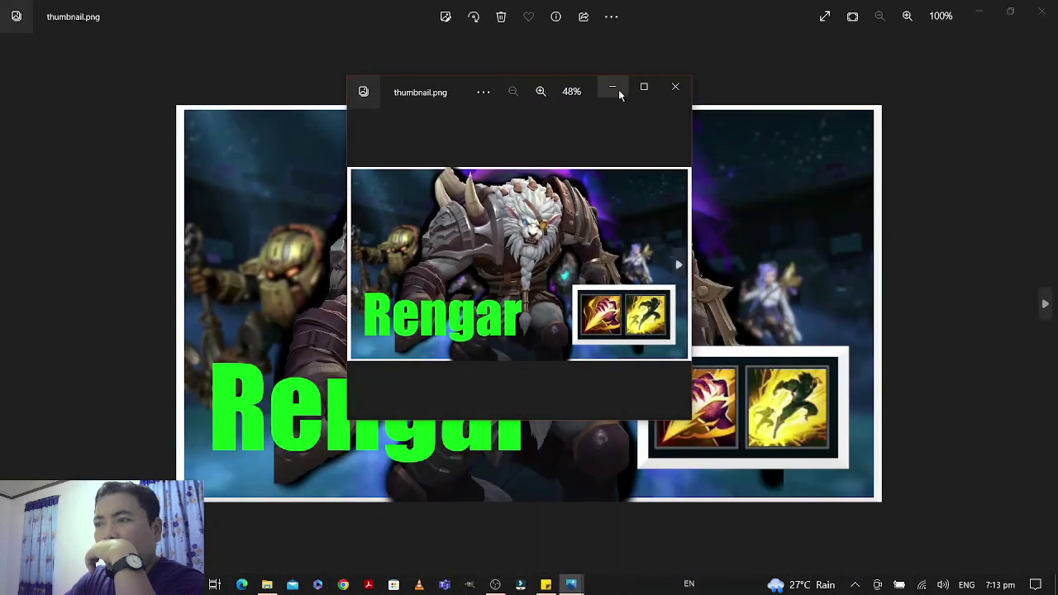
click(675, 87)
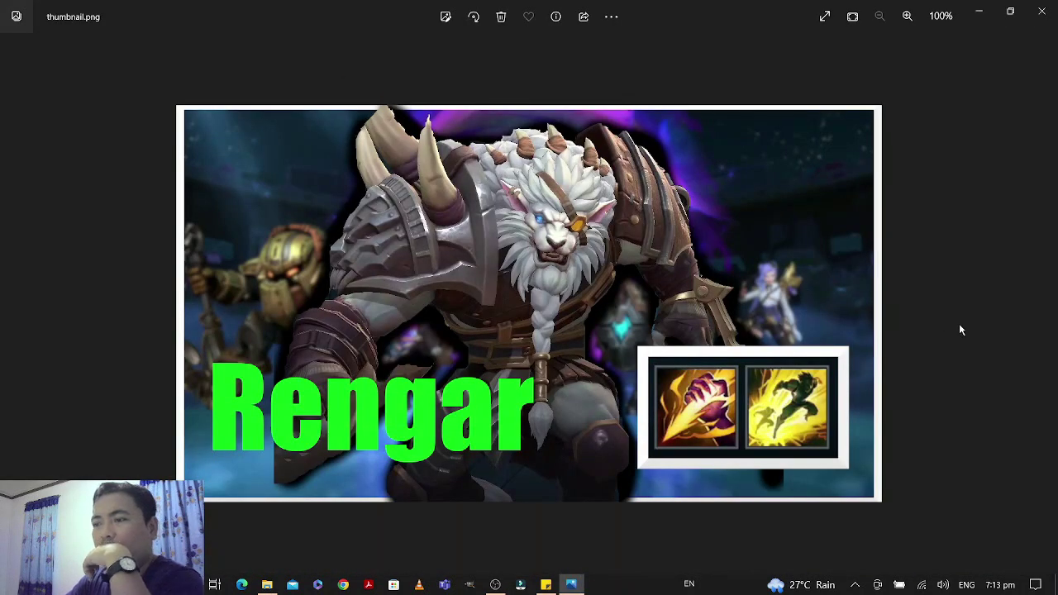